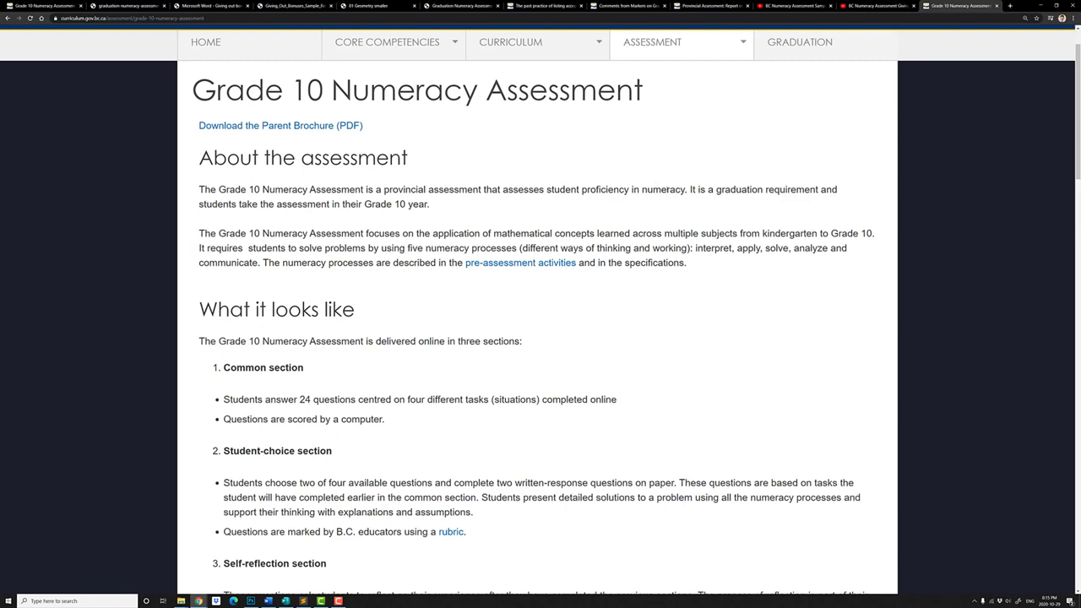
Step: Open the Online Access Sample A link for the Grade 10 Numeracy Assessment
scroll(618, 199, down, 15)
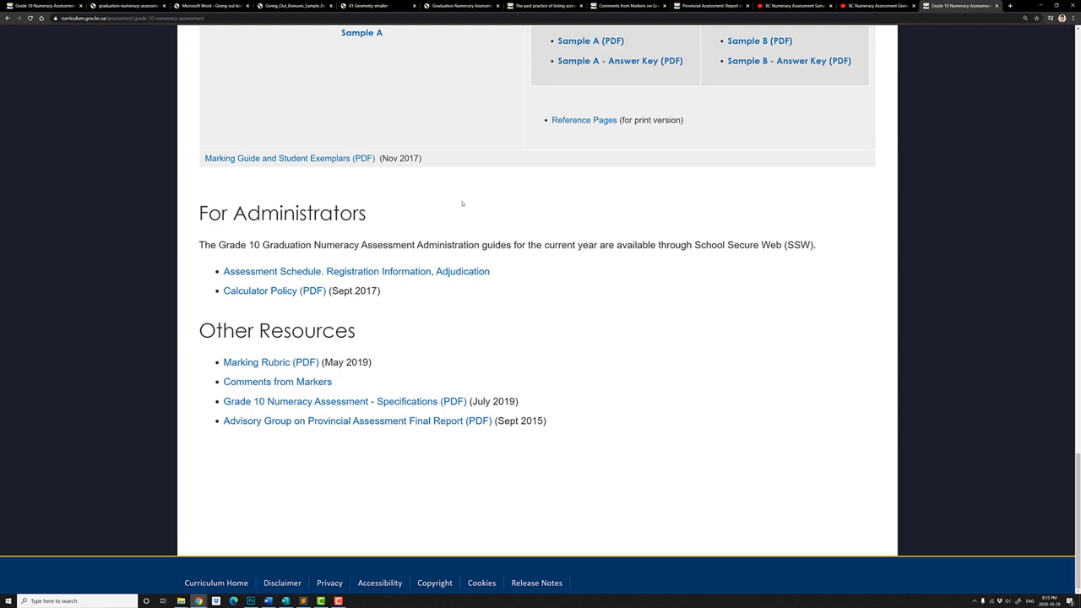
scroll(462, 203, up, 3)
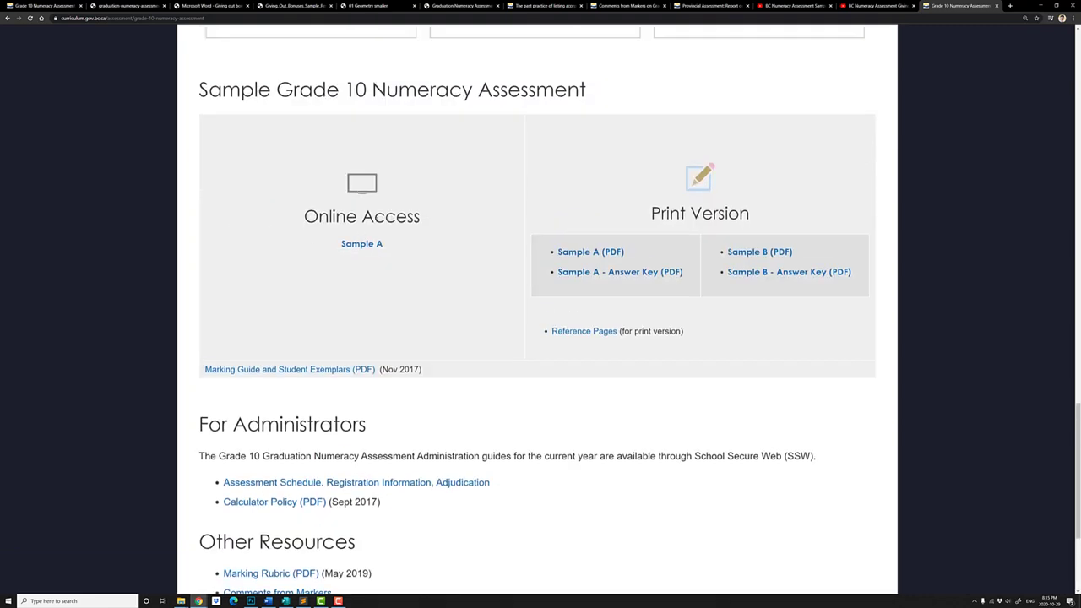
click(375, 245)
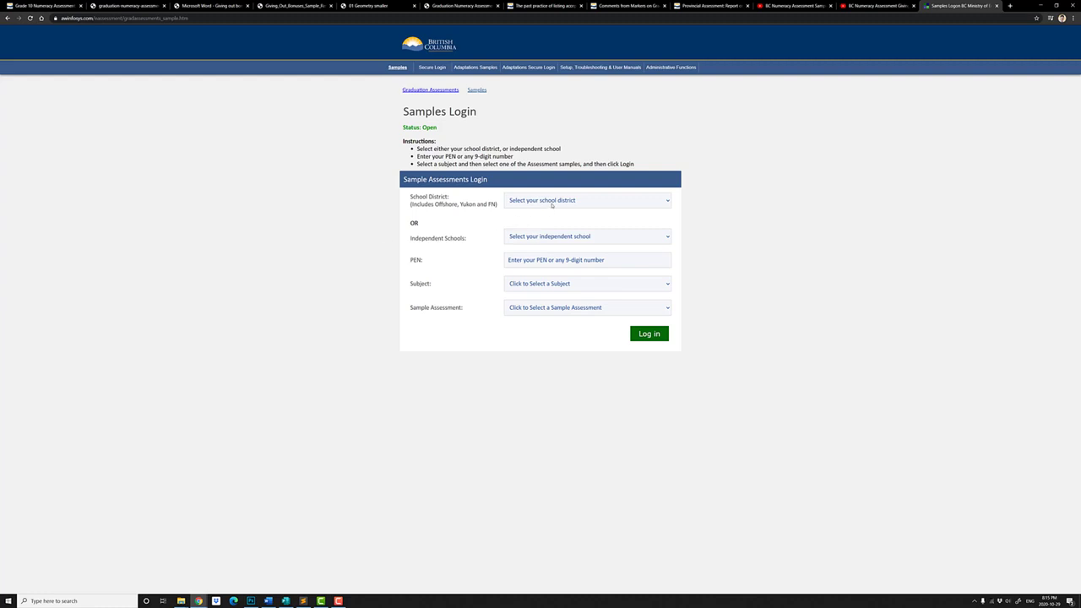
Step: Log in with Abbotsford (34), a 9-digit PEN, Graduation Numeracy and the Form A sample
click(551, 204)
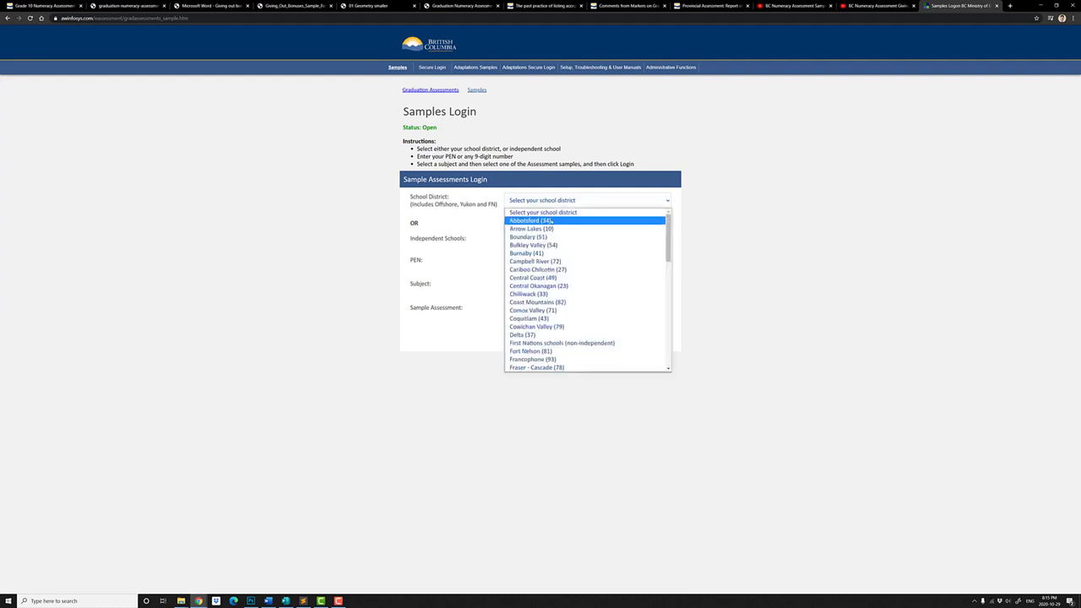
click(550, 221)
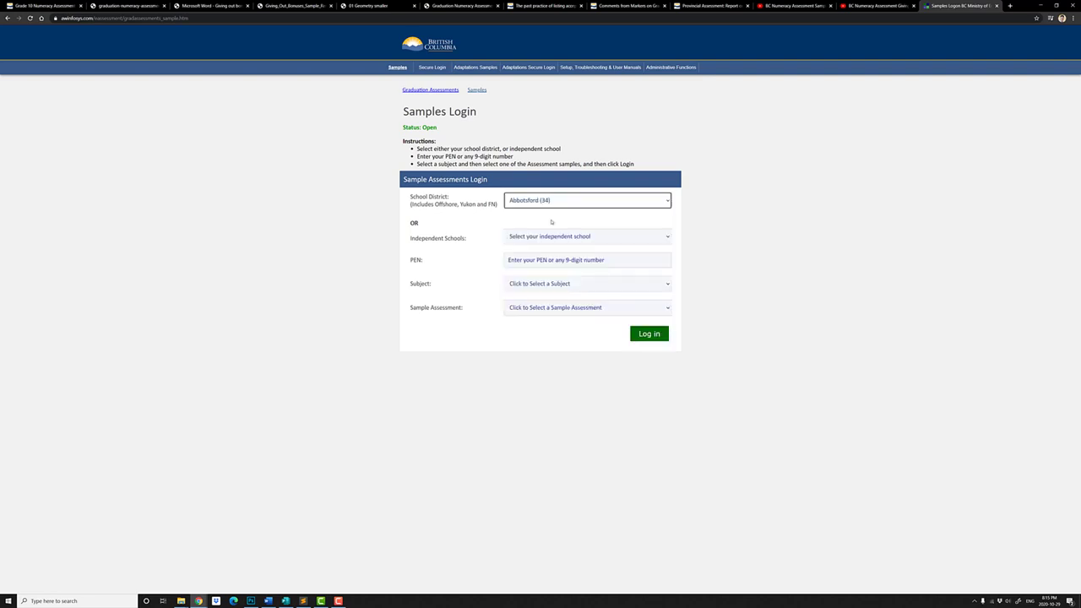
click(544, 262)
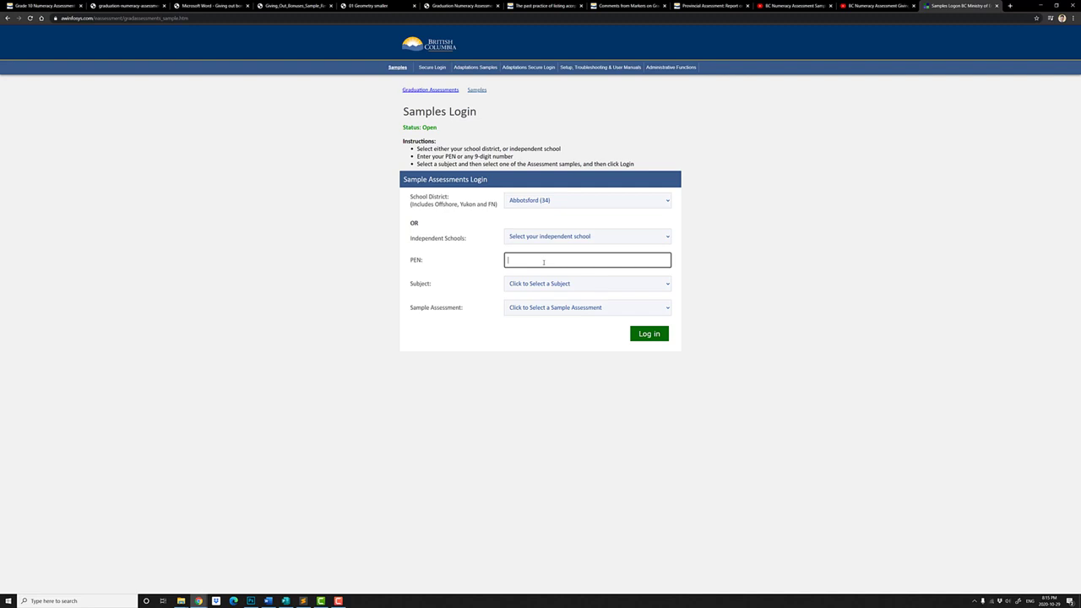
text(111111111)
click(550, 290)
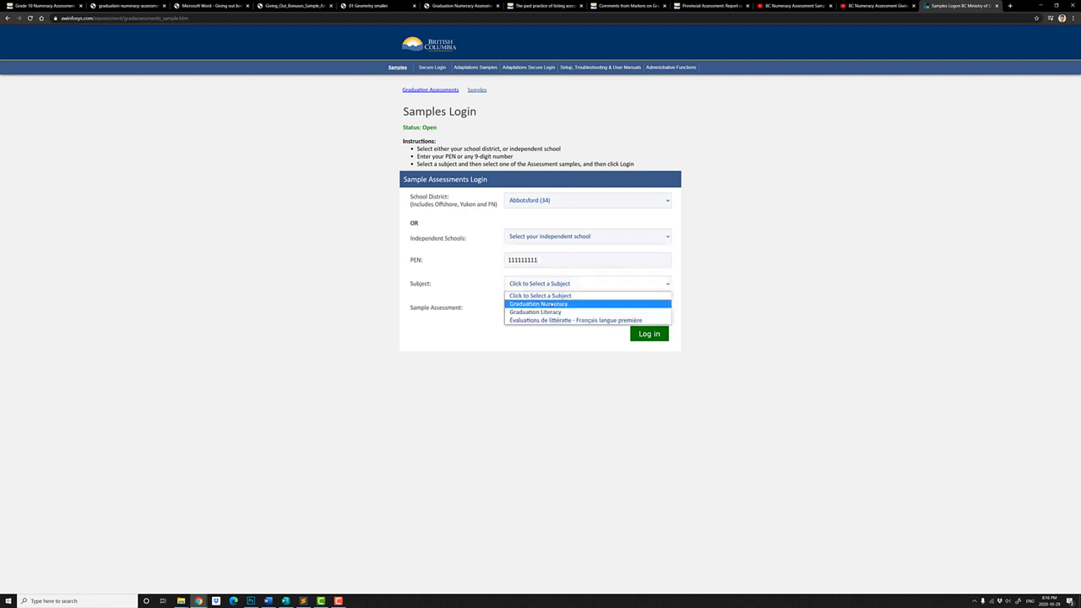
click(553, 304)
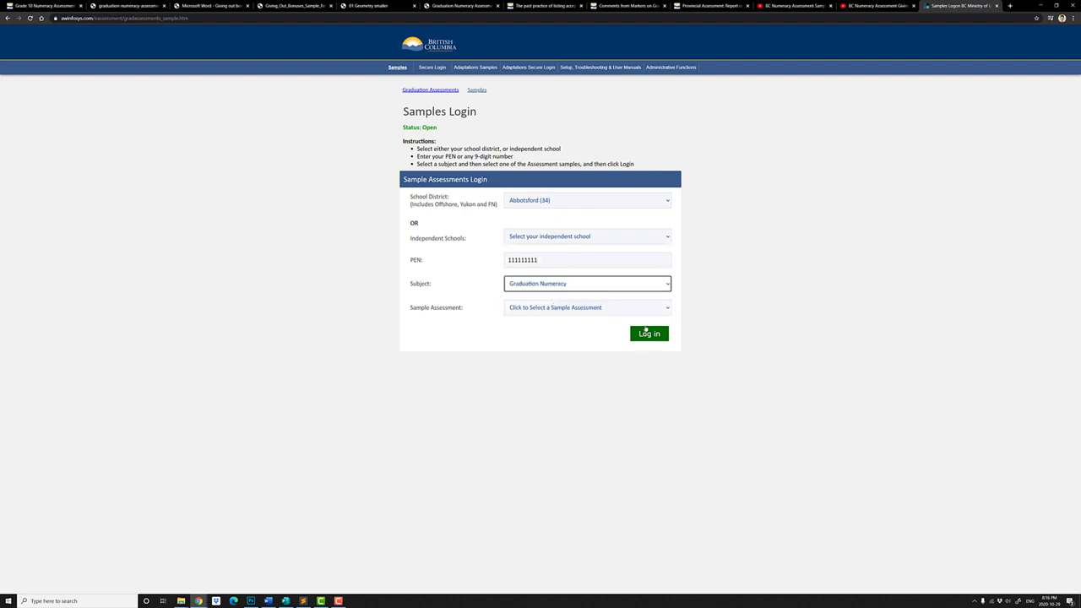
click(646, 311)
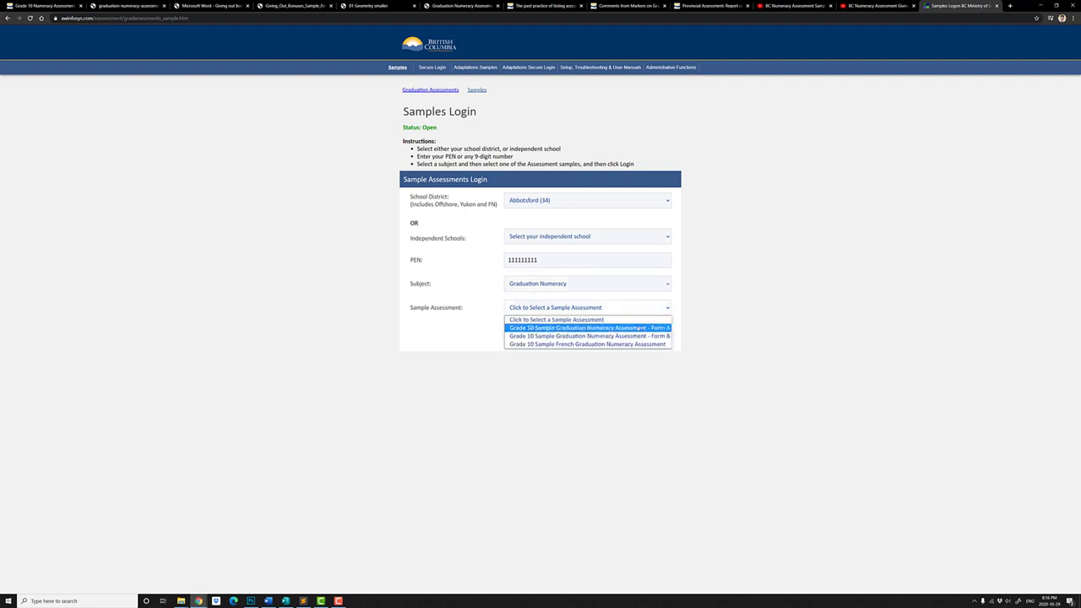
click(639, 327)
click(643, 330)
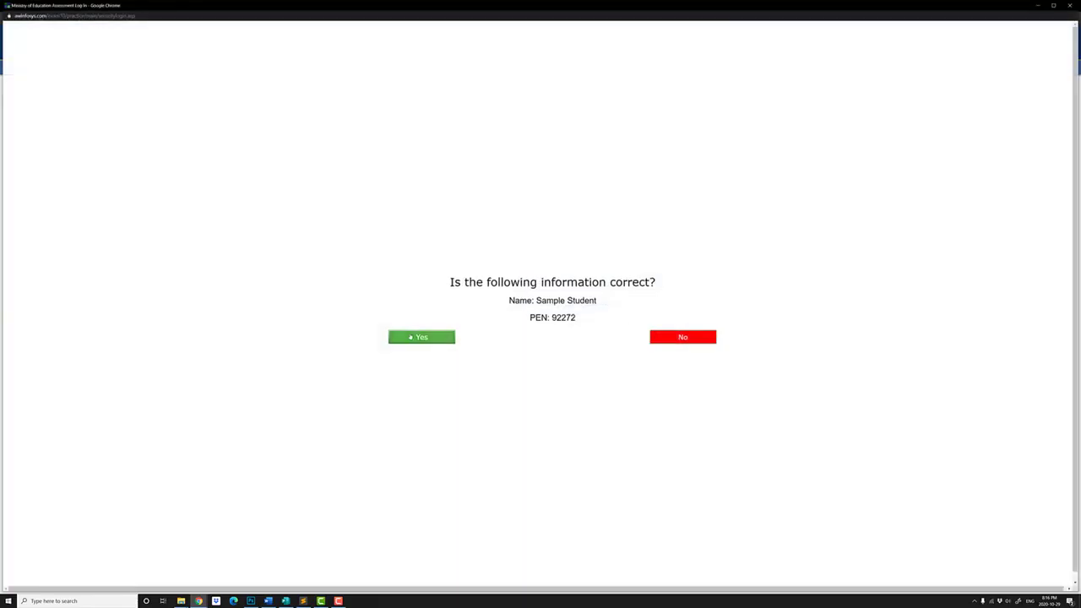
Step: Confirm the sample student's information and step through the assessment rules tour
click(411, 337)
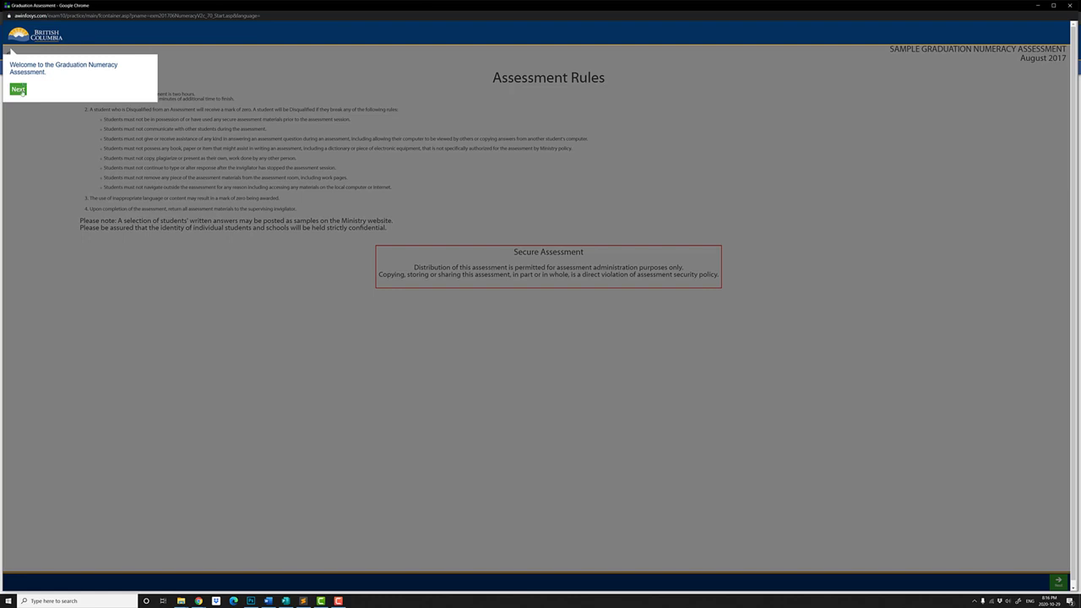
click(18, 90)
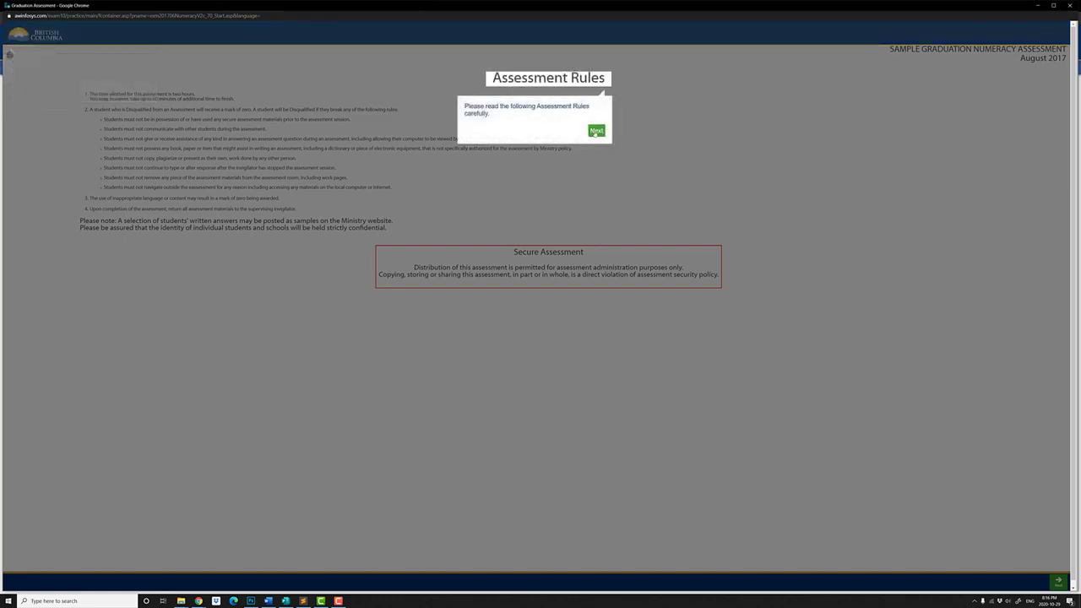
click(595, 132)
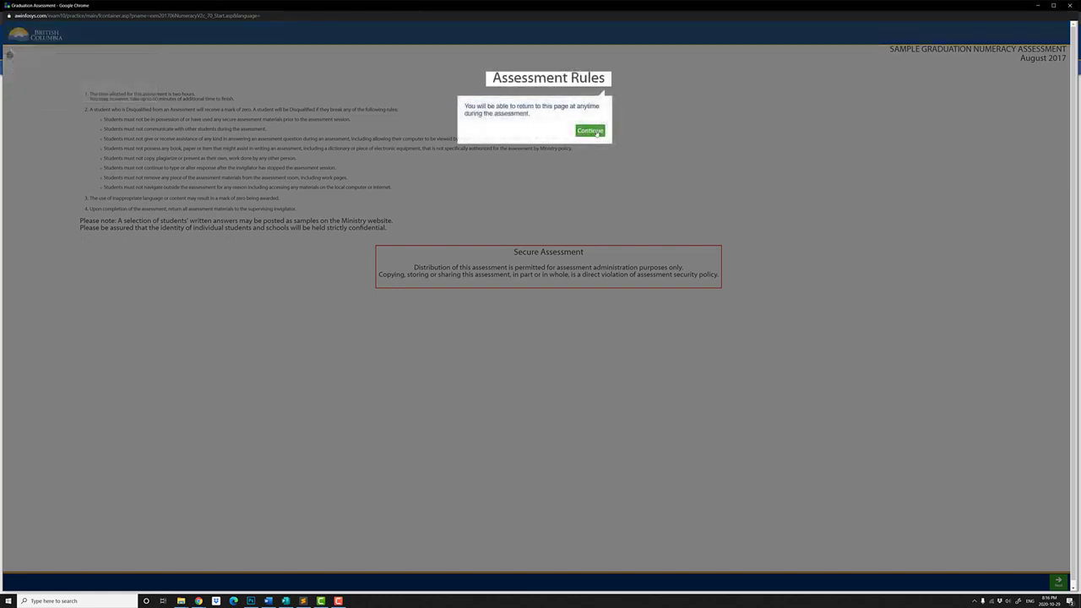
click(590, 131)
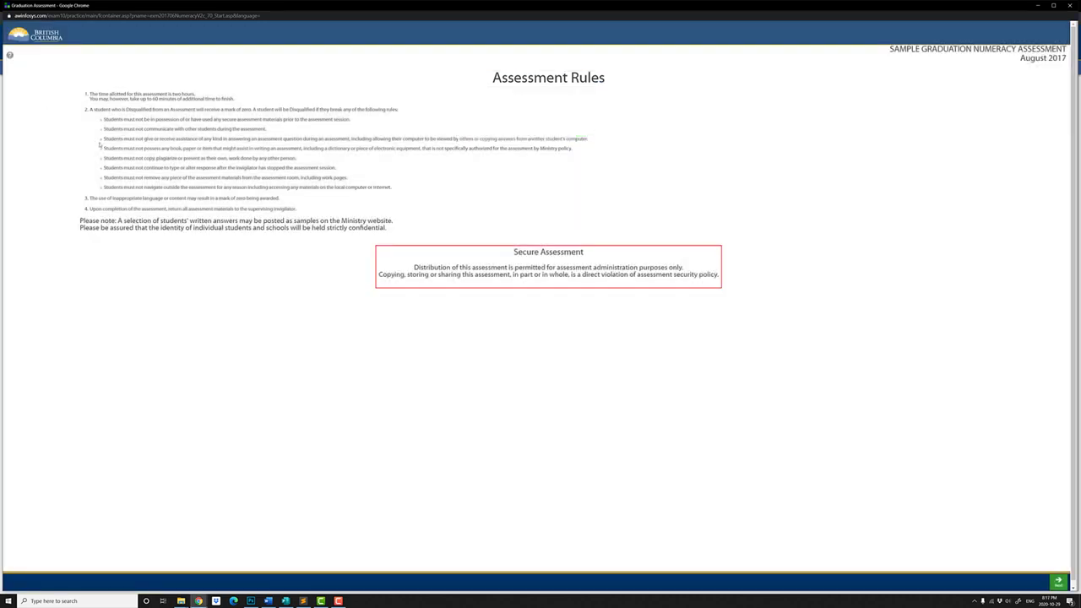
Step: Strike through the rule about possessing books, then go to the next page
drag(120, 149, 489, 149)
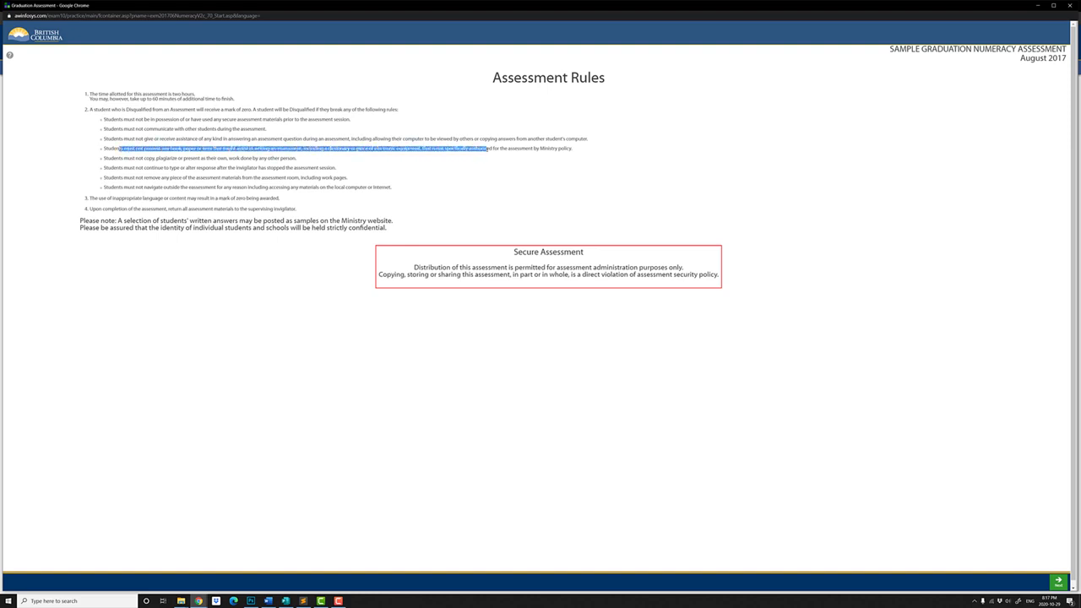
triple_click(502, 149)
key(s)
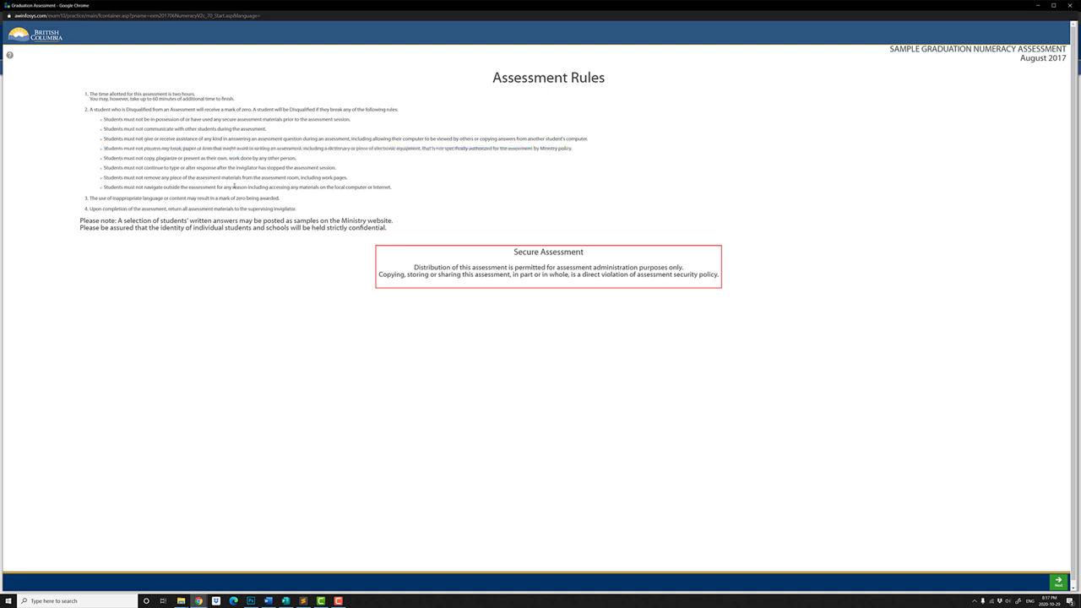
click(1057, 578)
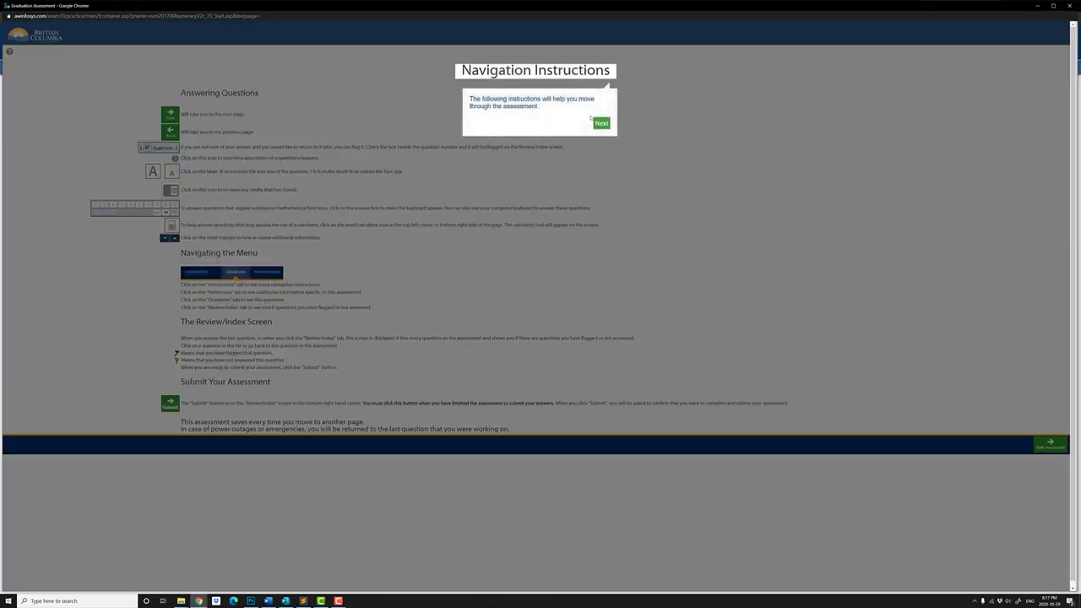
Step: Finish the navigation instructions tour, select the flagging line, and start the assessment
click(602, 124)
click(603, 124)
click(602, 124)
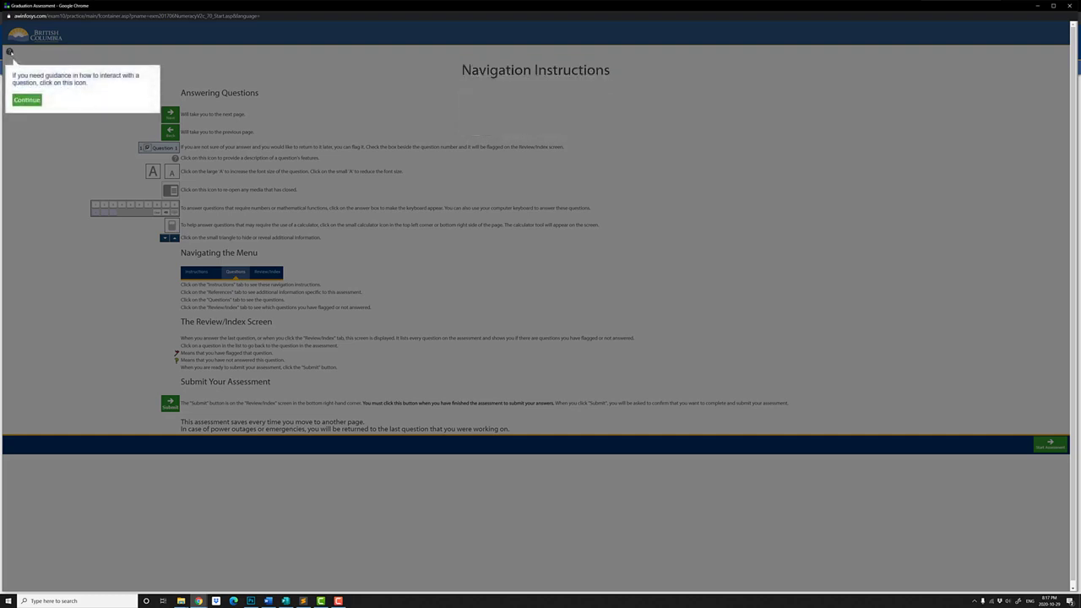
click(27, 100)
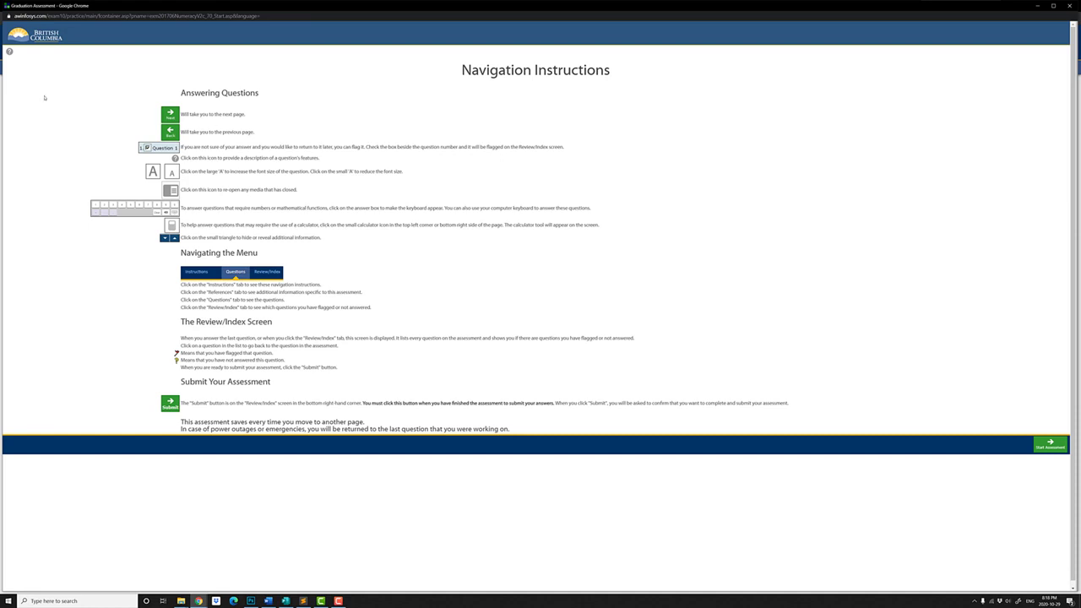
triple_click(206, 146)
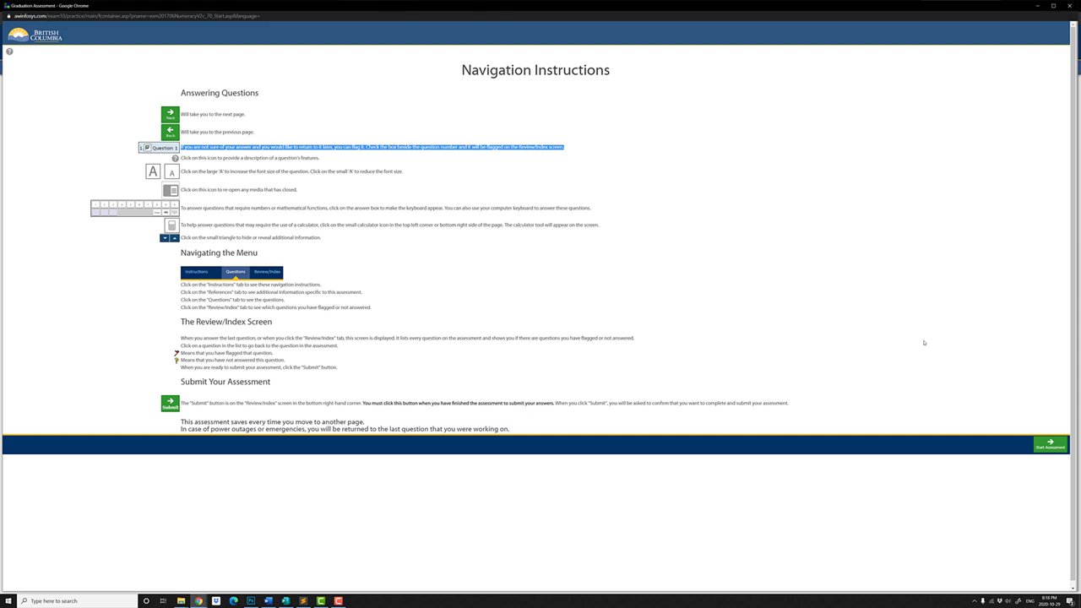
click(1039, 444)
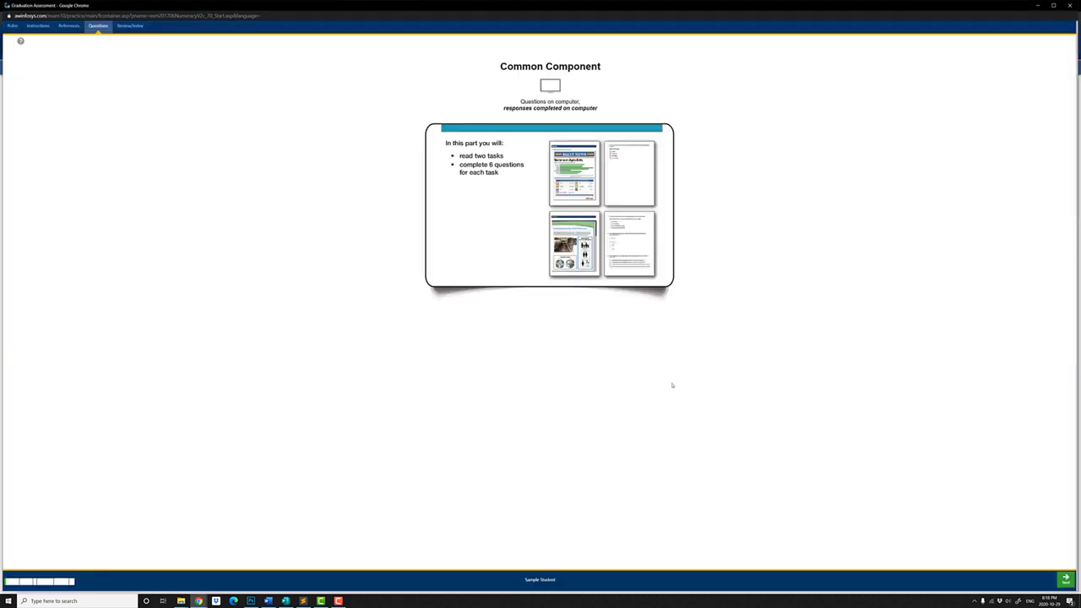
Step: Advance past the Common Component and Water Use intro pages to question 1
click(1063, 578)
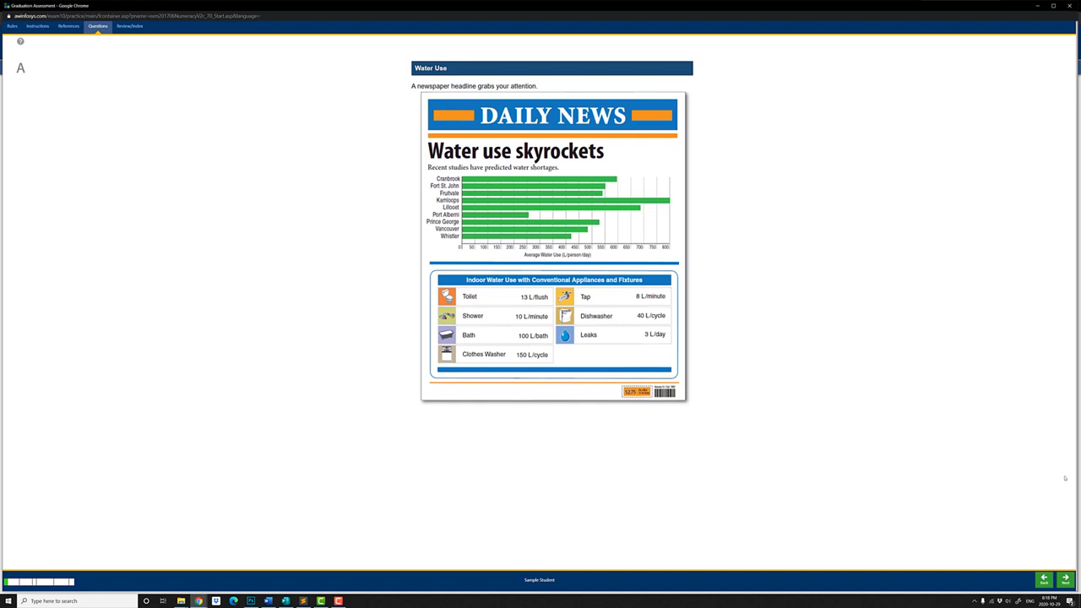
click(1065, 581)
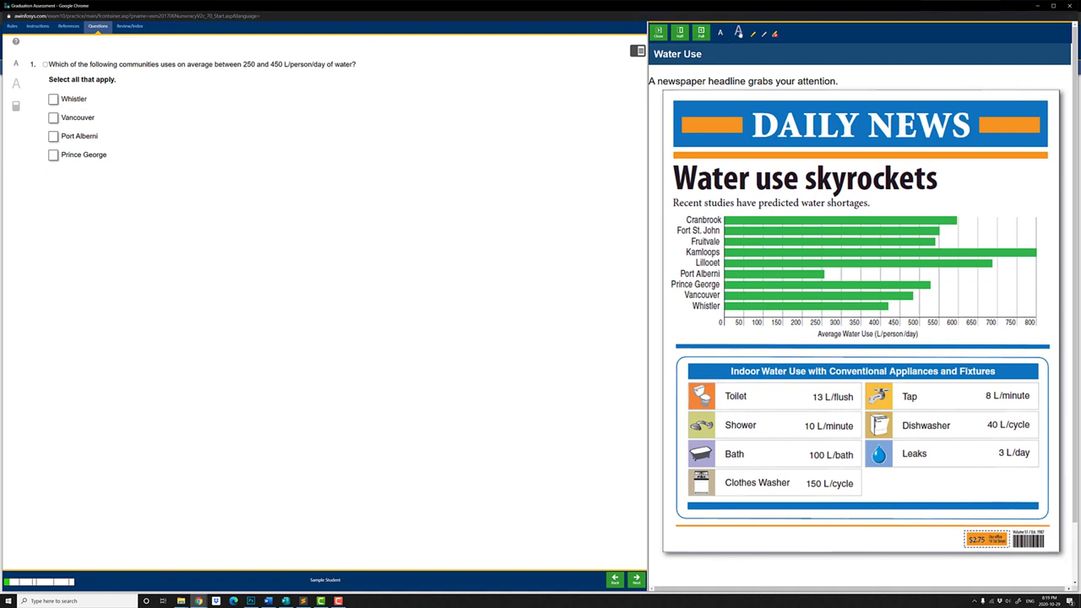
click(738, 32)
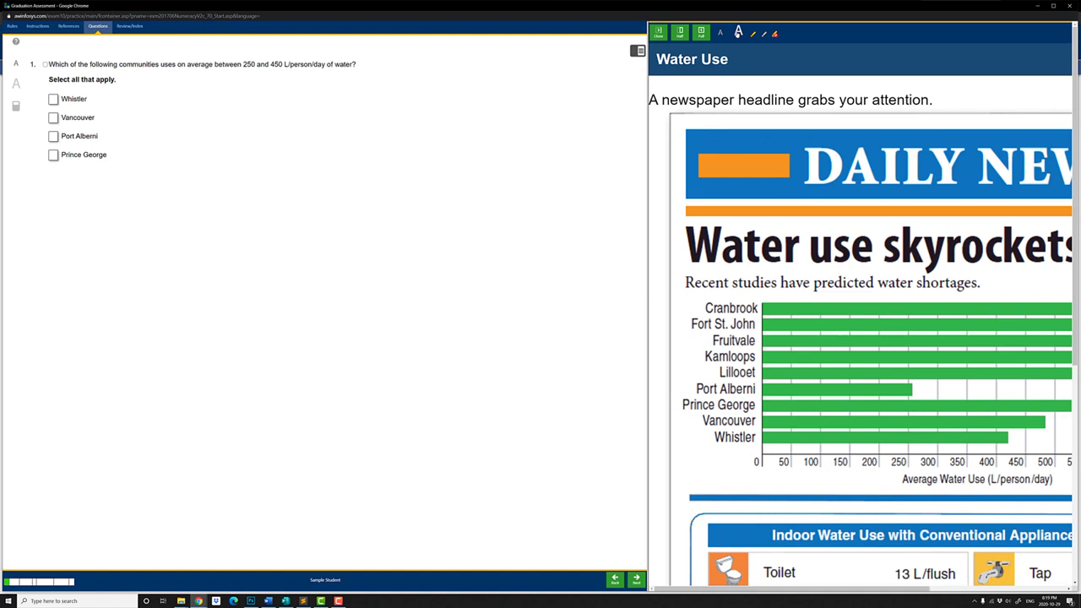
click(721, 33)
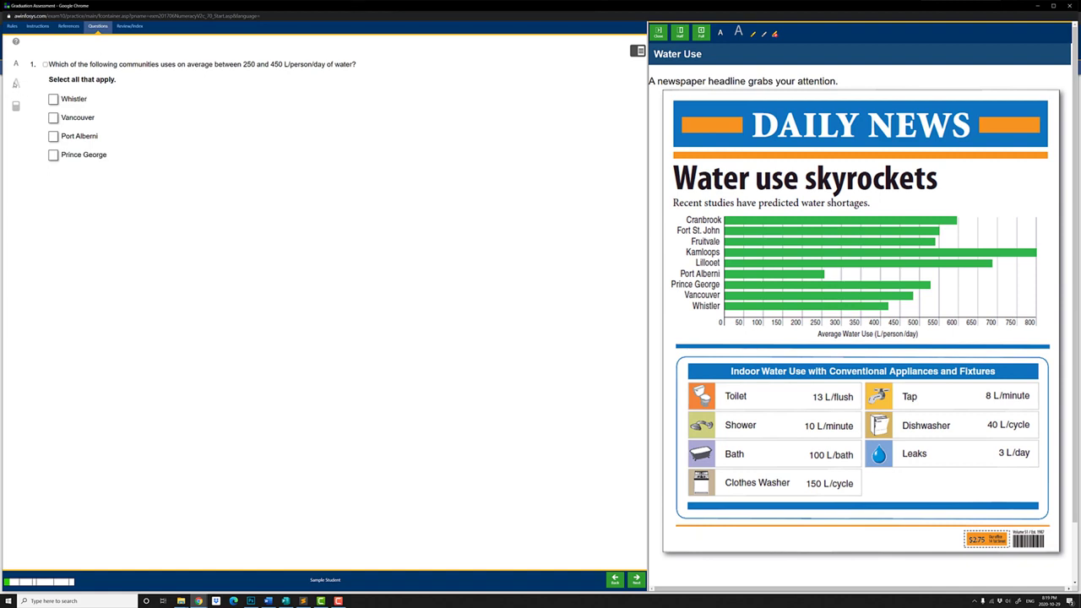
click(16, 83)
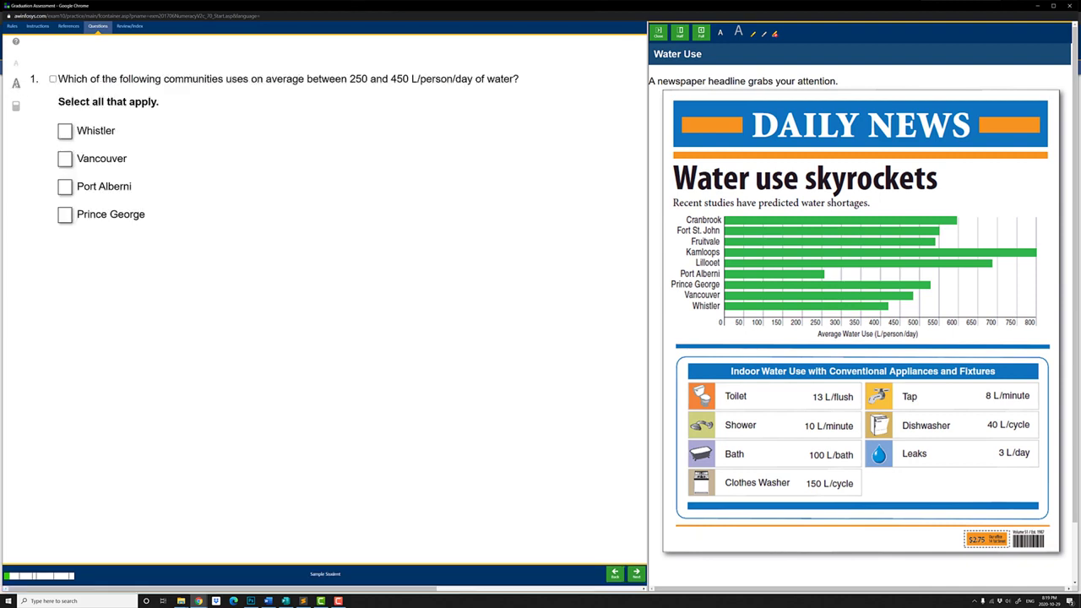
click(15, 66)
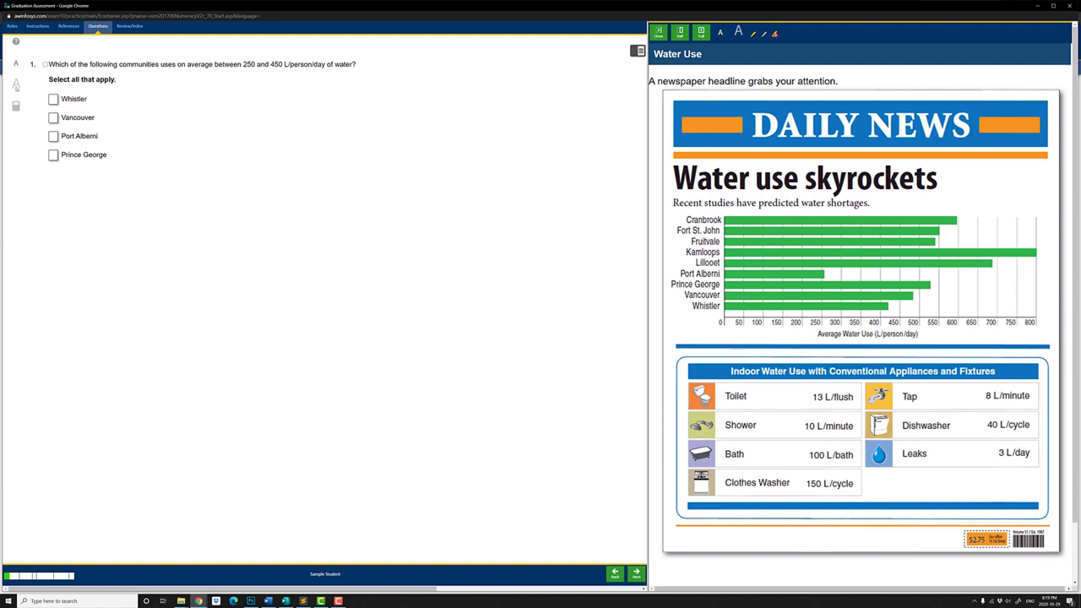
click(15, 106)
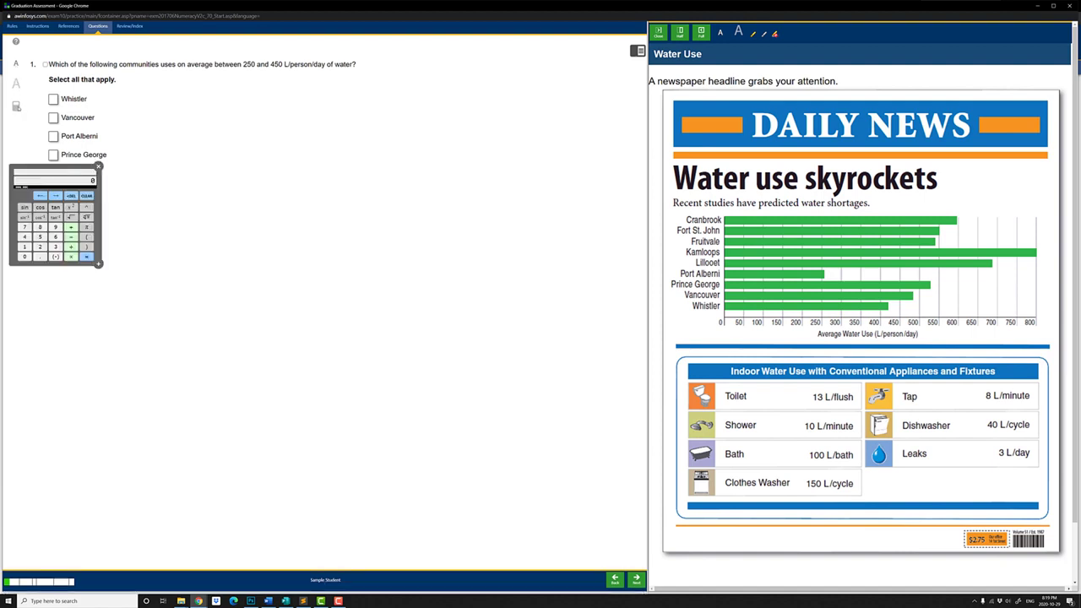
click(56, 237)
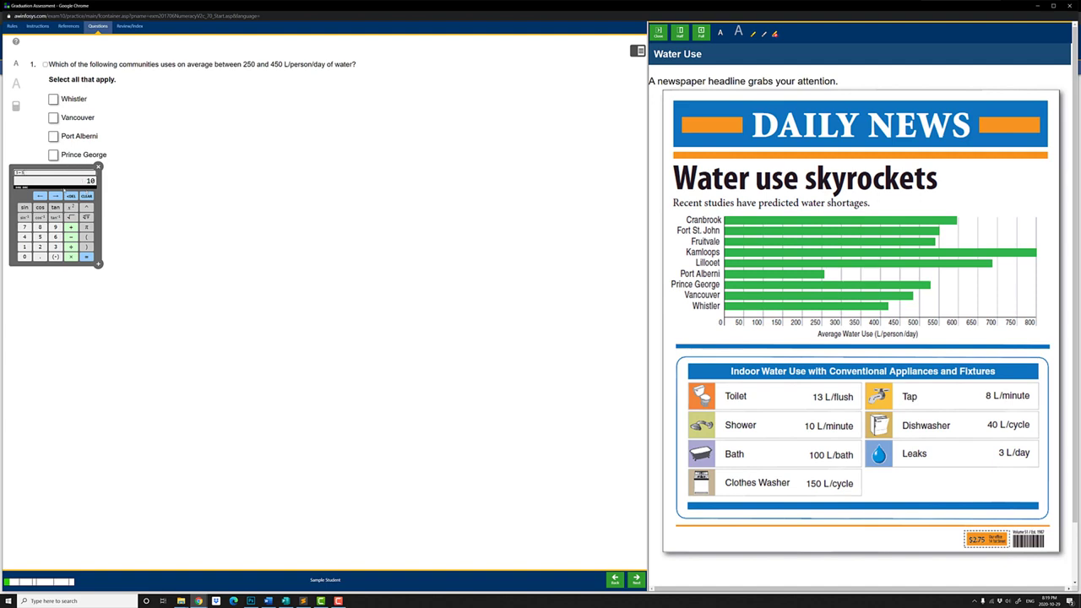
click(87, 197)
click(98, 167)
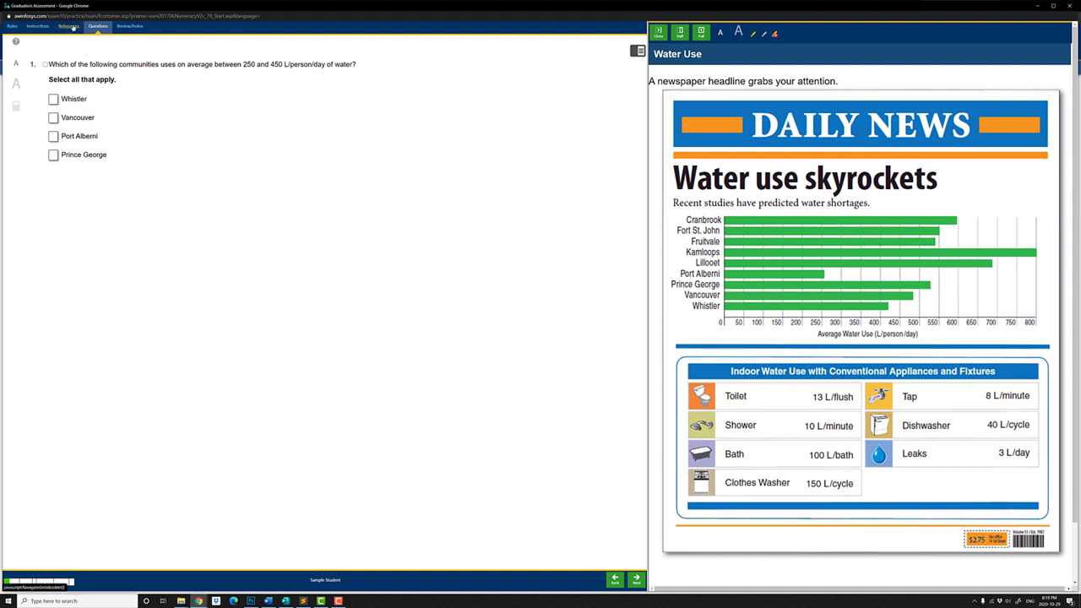
Step: Scan the Review/Index question list, then open question 10 on pit house radius
click(129, 27)
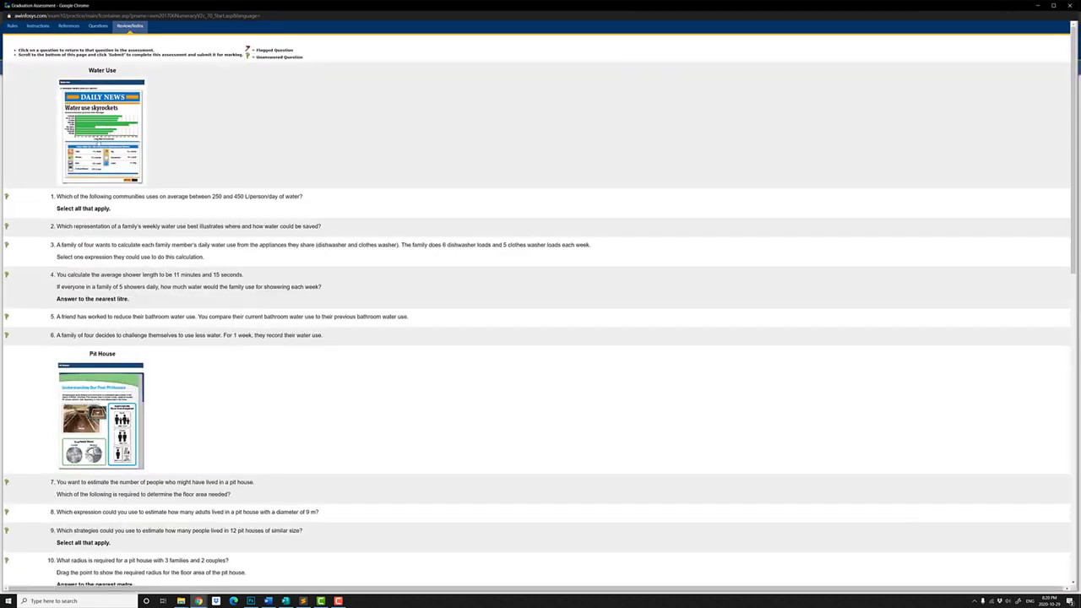
drag(257, 57, 304, 57)
scroll(50, 244, down, 3)
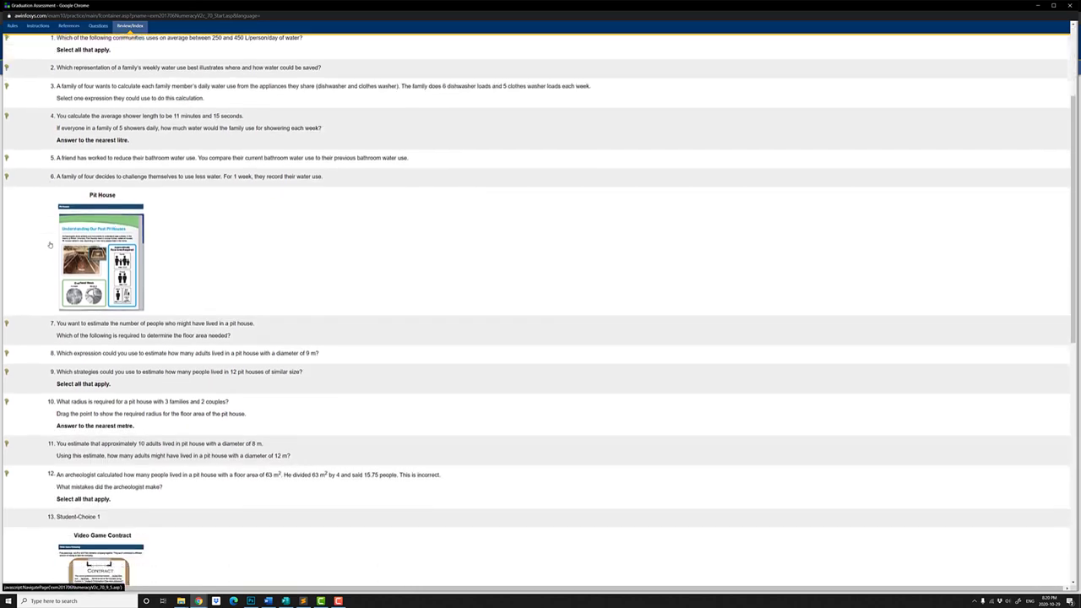
scroll(50, 244, down, 4)
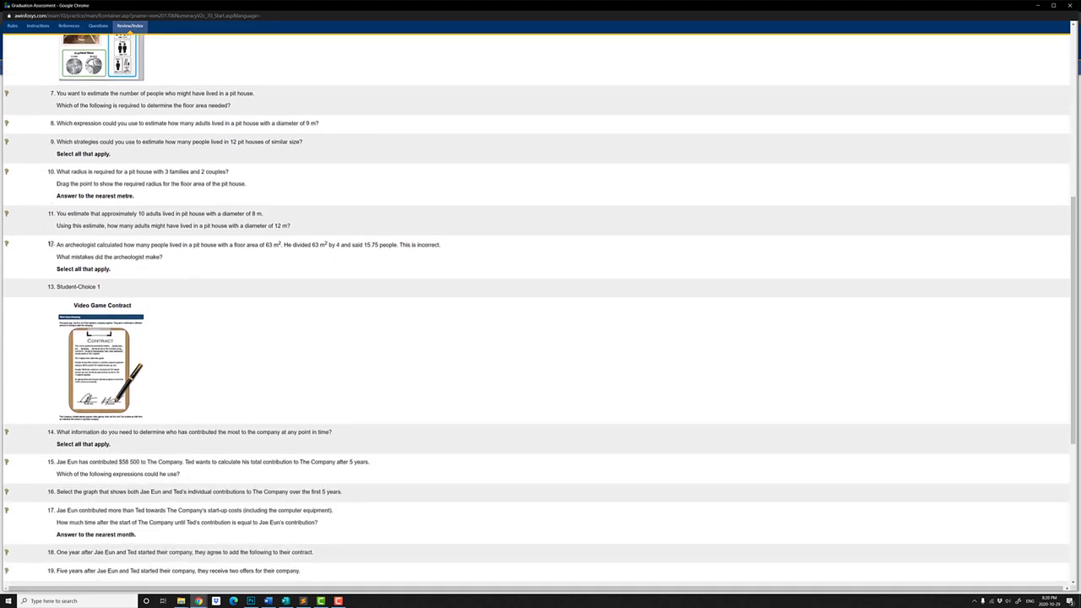
scroll(50, 244, down, 2)
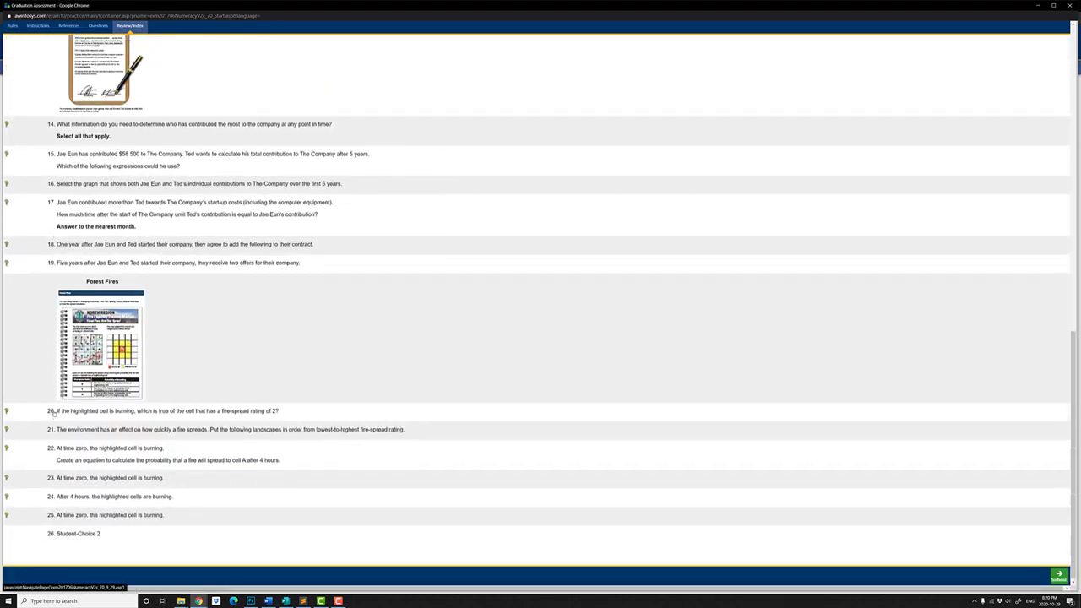
scroll(52, 414, up, 6)
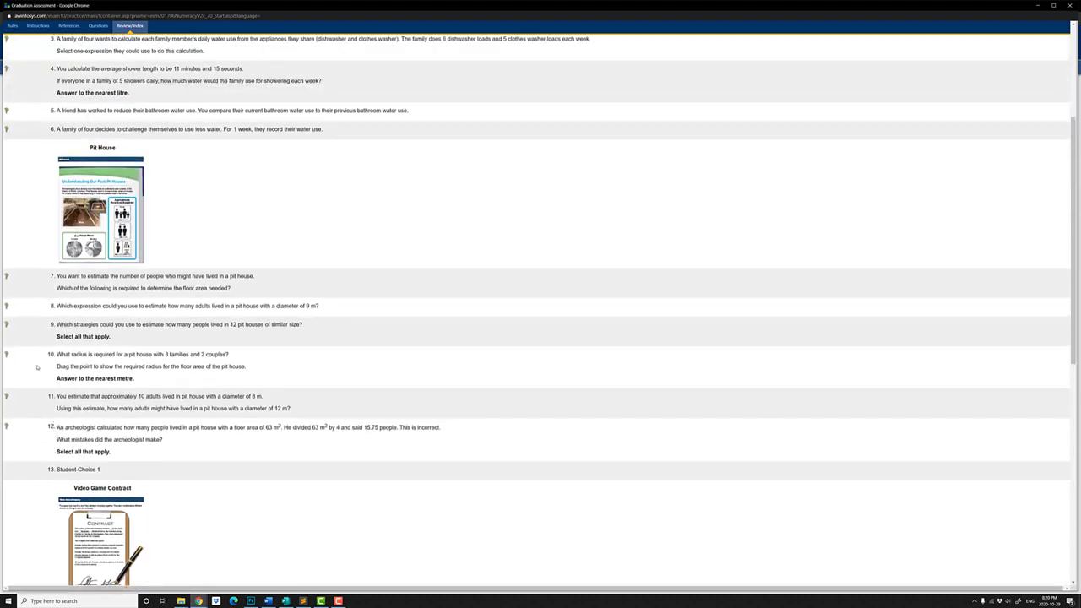
click(57, 355)
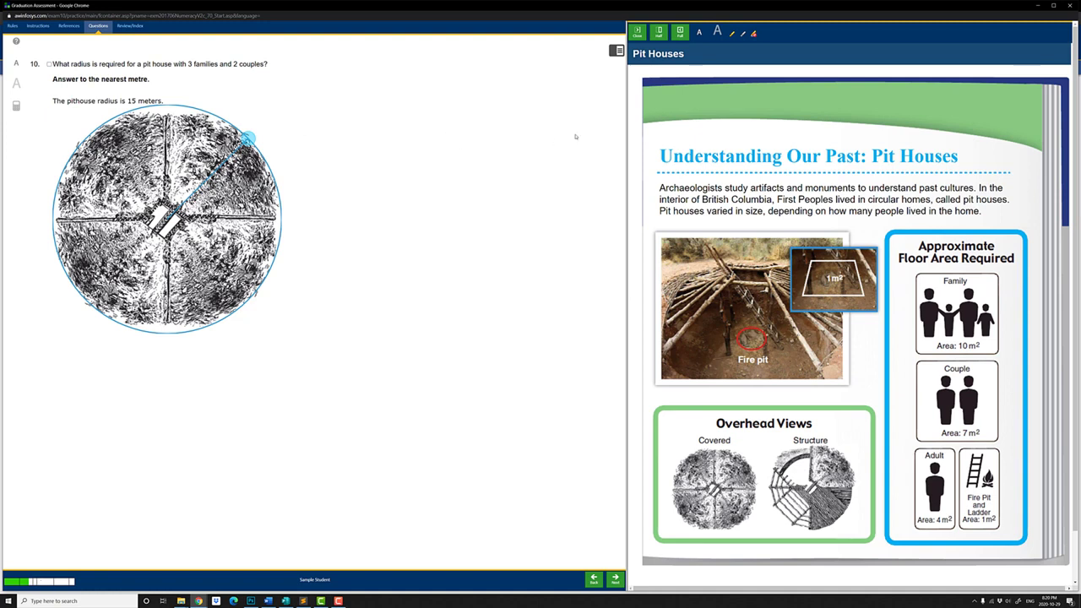
click(638, 32)
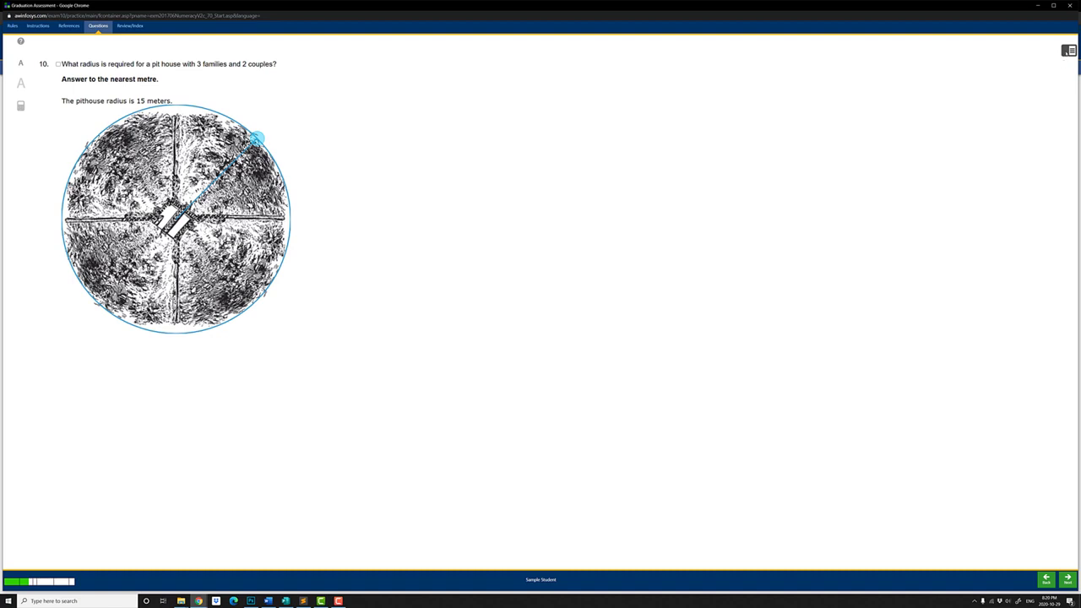
click(1069, 50)
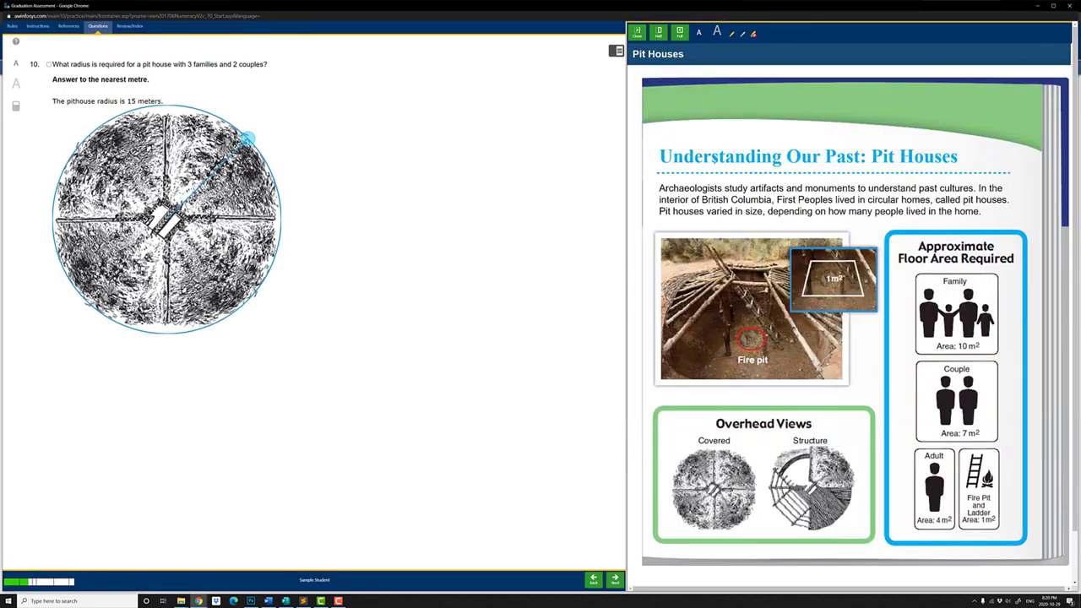
click(681, 34)
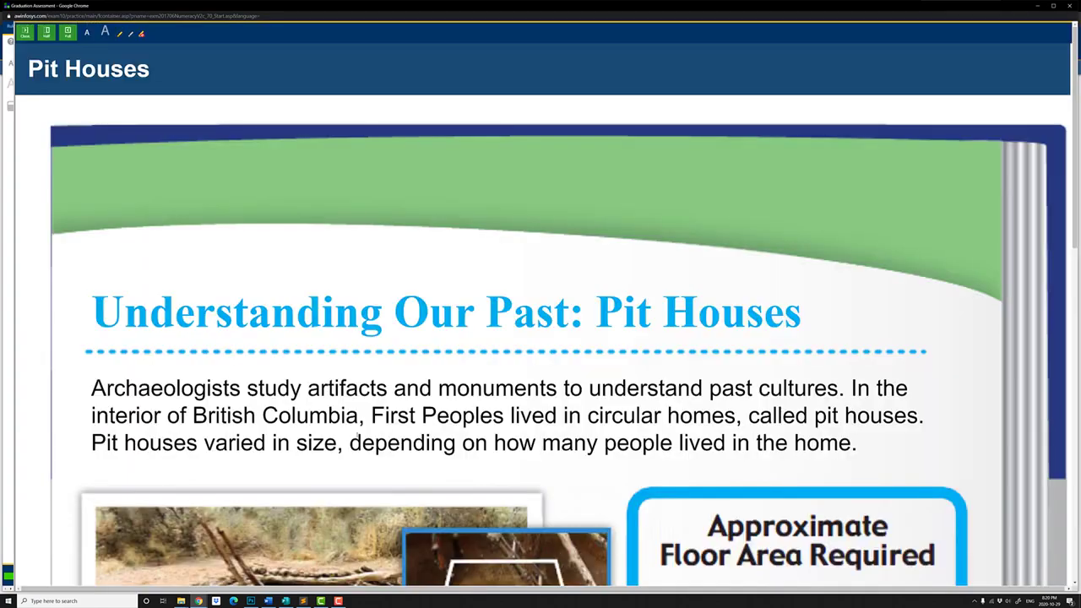
scroll(564, 321, down, 8)
scroll(355, 446, up, 8)
click(47, 33)
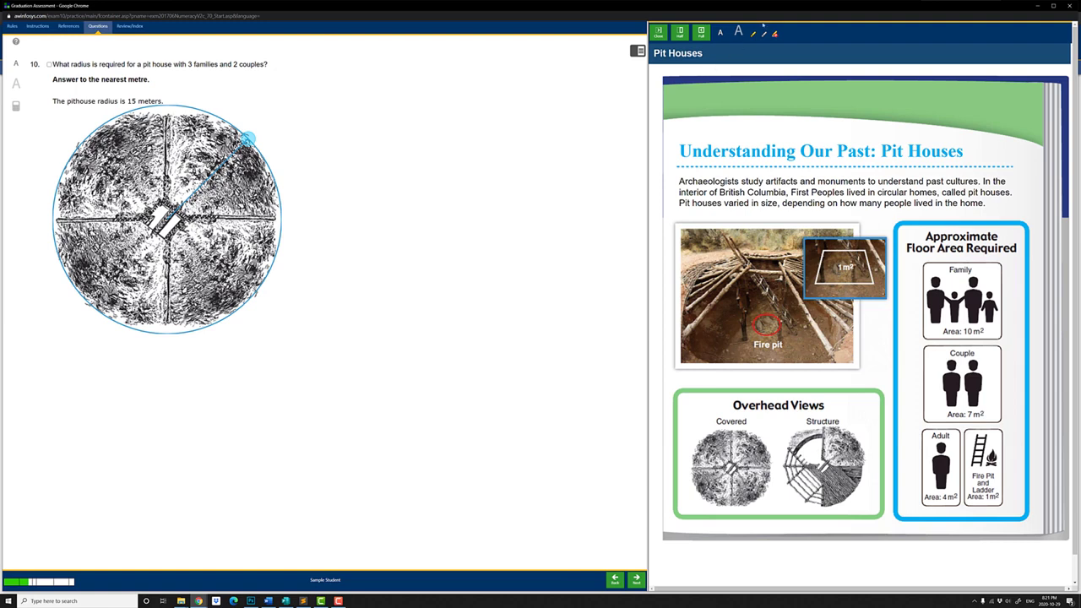
drag(738, 121, 794, 192)
click(779, 167)
Step: Flag question 10, answer question 11 with 25 on the keypad, and go to question 12
click(49, 65)
click(636, 581)
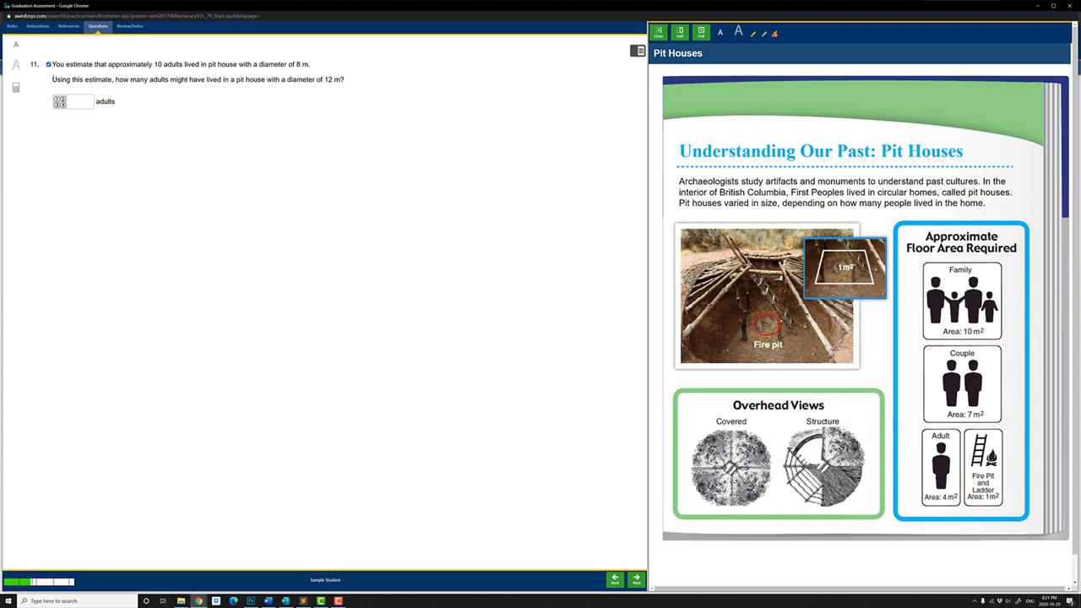
click(76, 104)
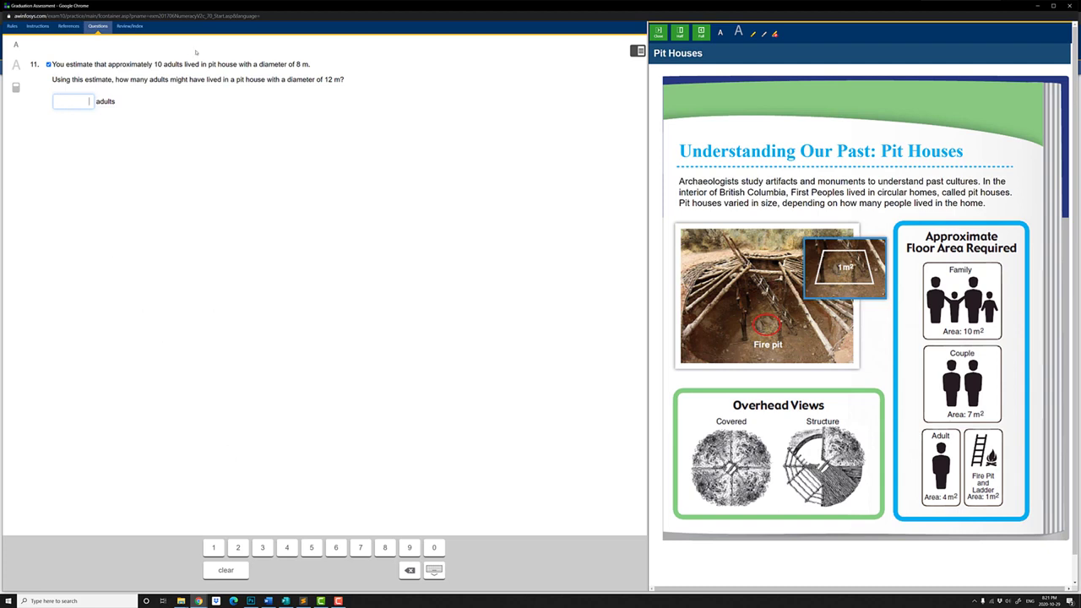
click(241, 548)
click(309, 548)
click(435, 571)
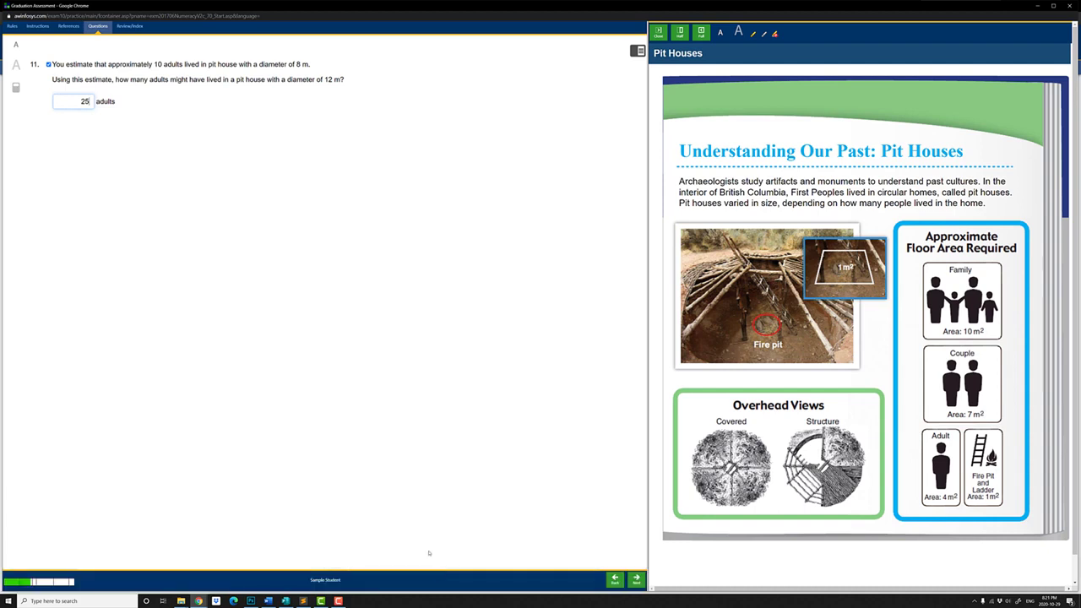
click(83, 102)
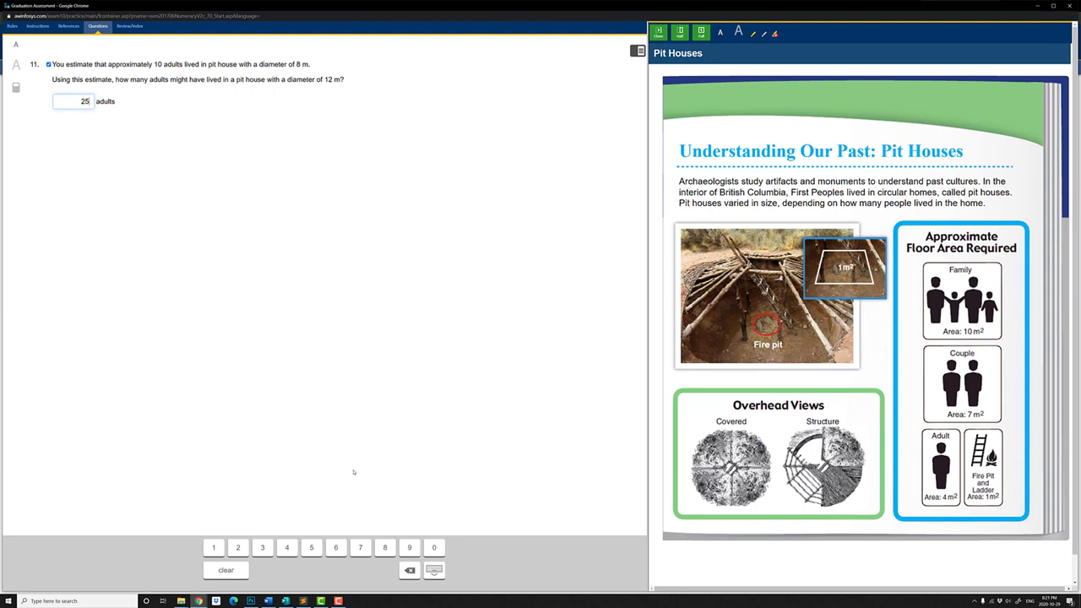
click(434, 571)
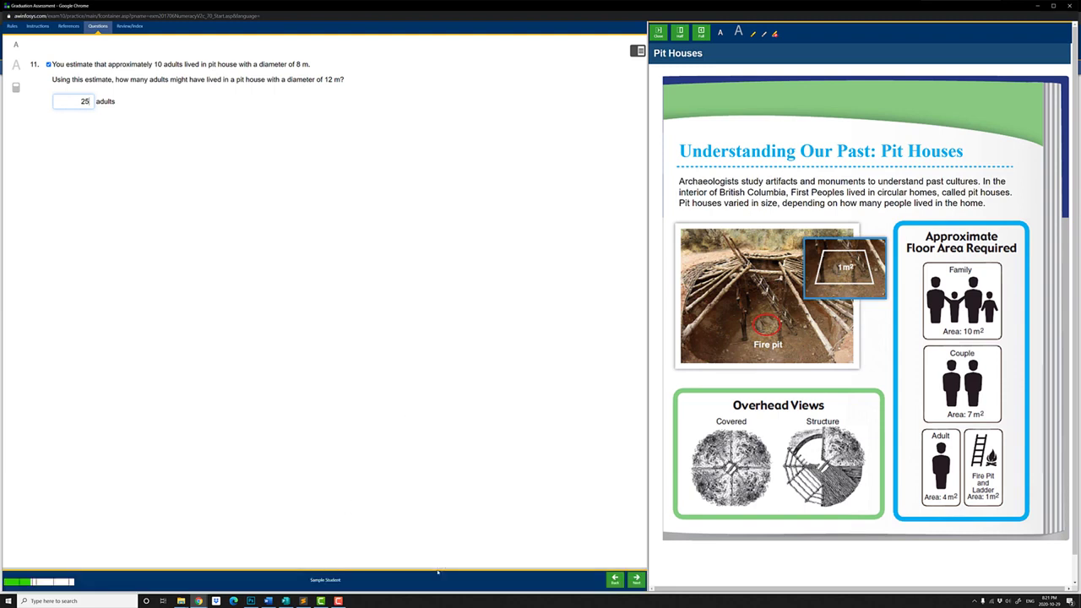
click(636, 580)
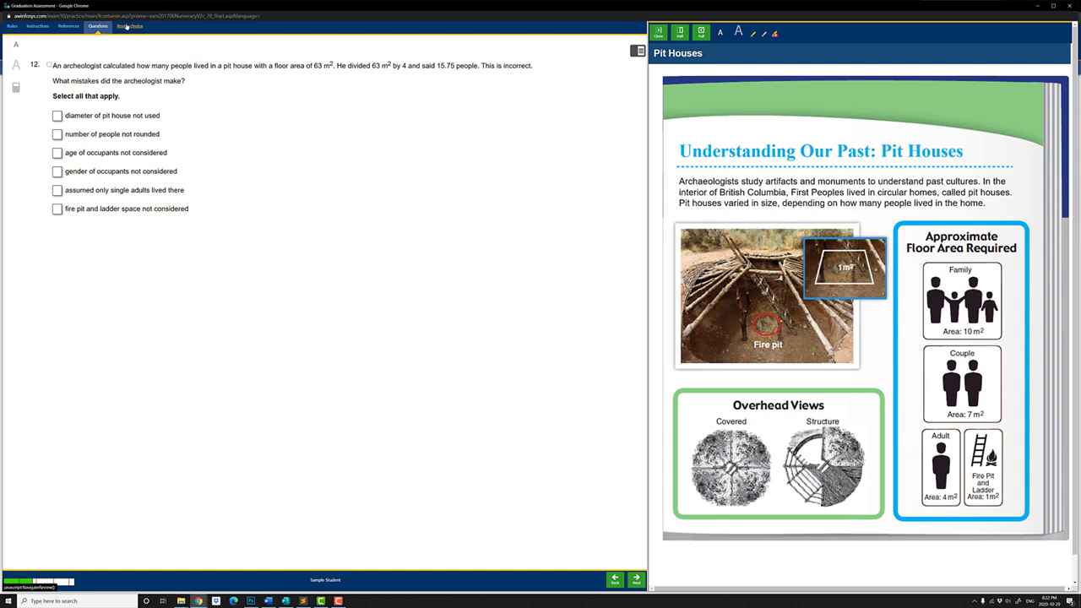
Step: Show the Review/Index list and scroll down to the Submit bar
click(127, 26)
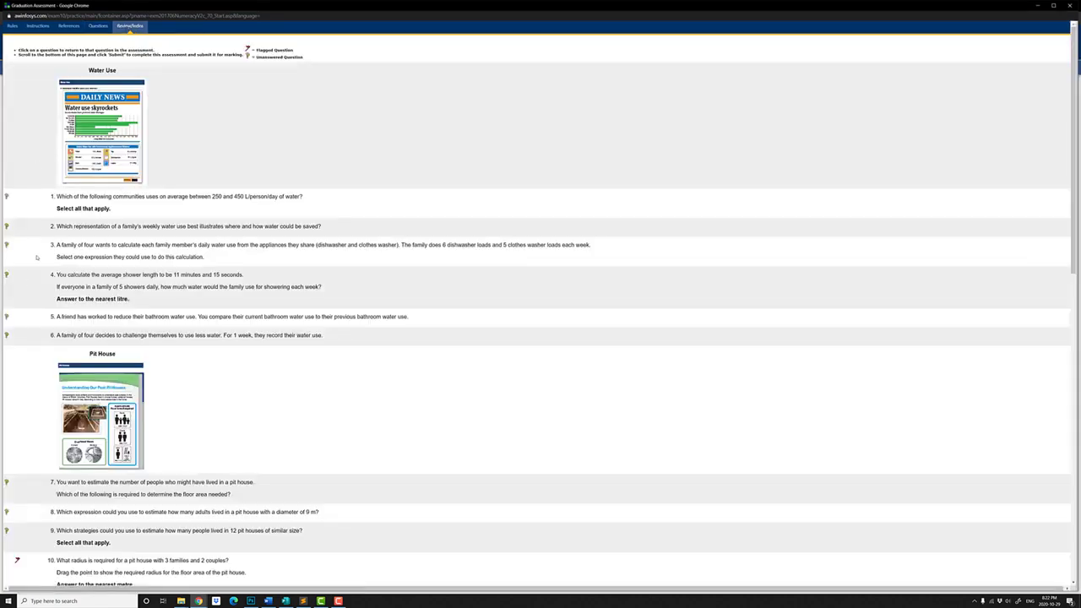
scroll(49, 254, down, 3)
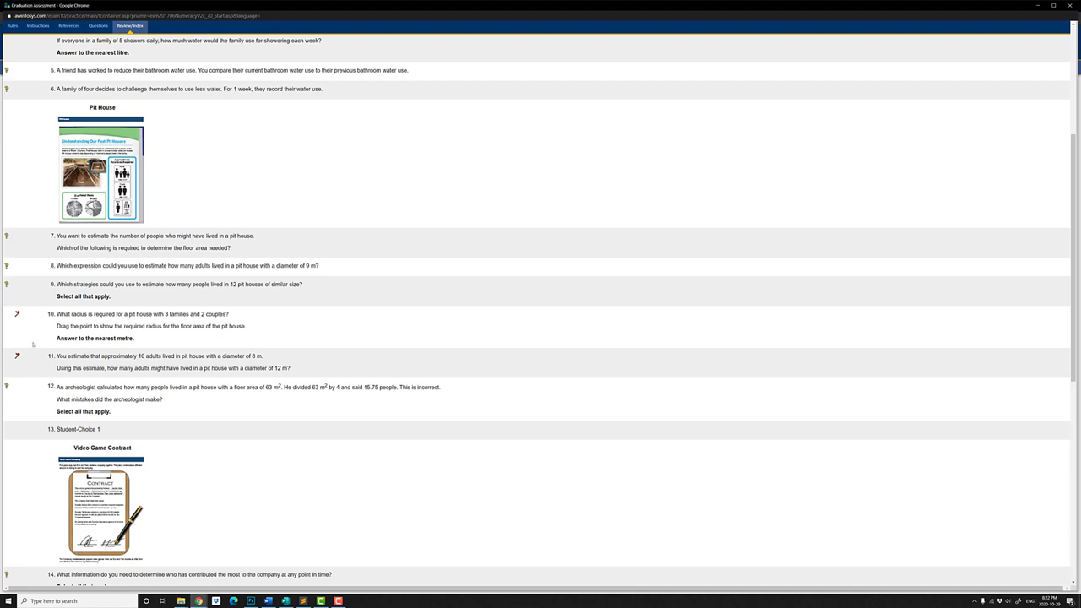
scroll(48, 337, down, 3)
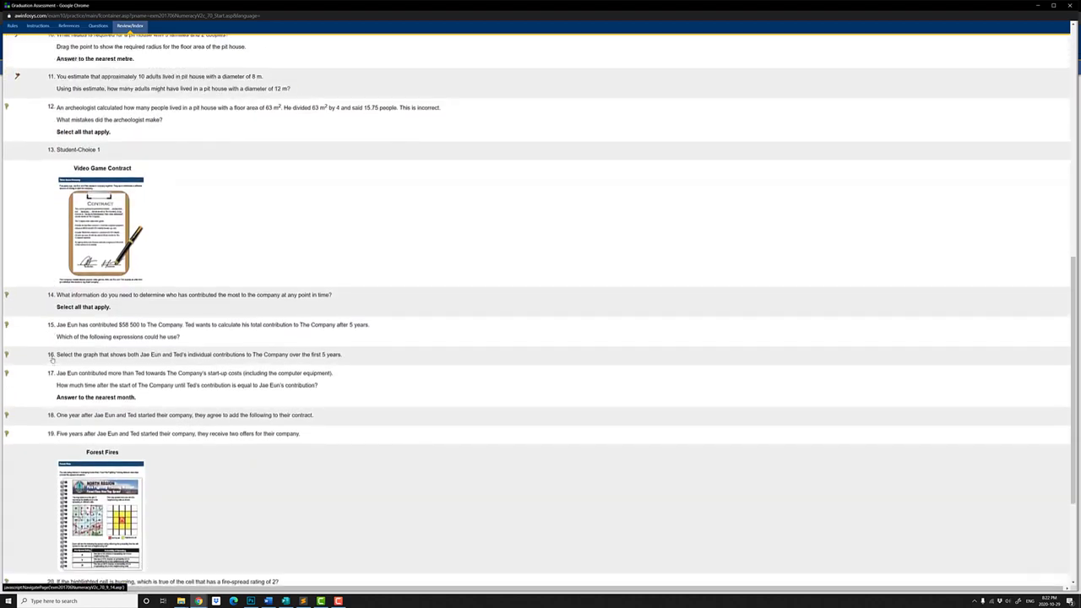
scroll(50, 355, up, 3)
scroll(51, 358, up, 3)
scroll(132, 173, down, 5)
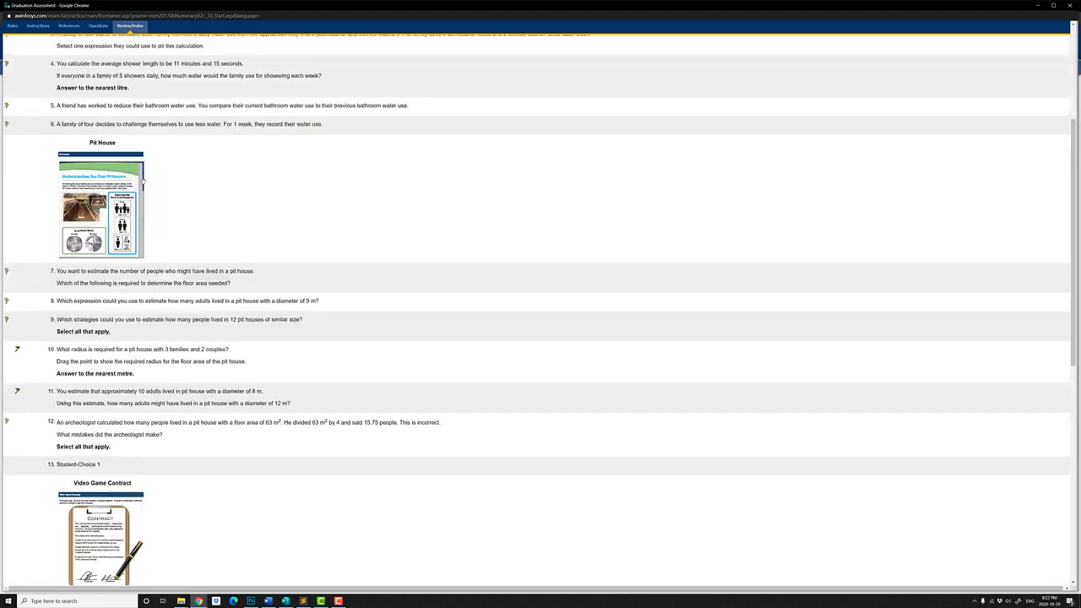
scroll(144, 180, down, 4)
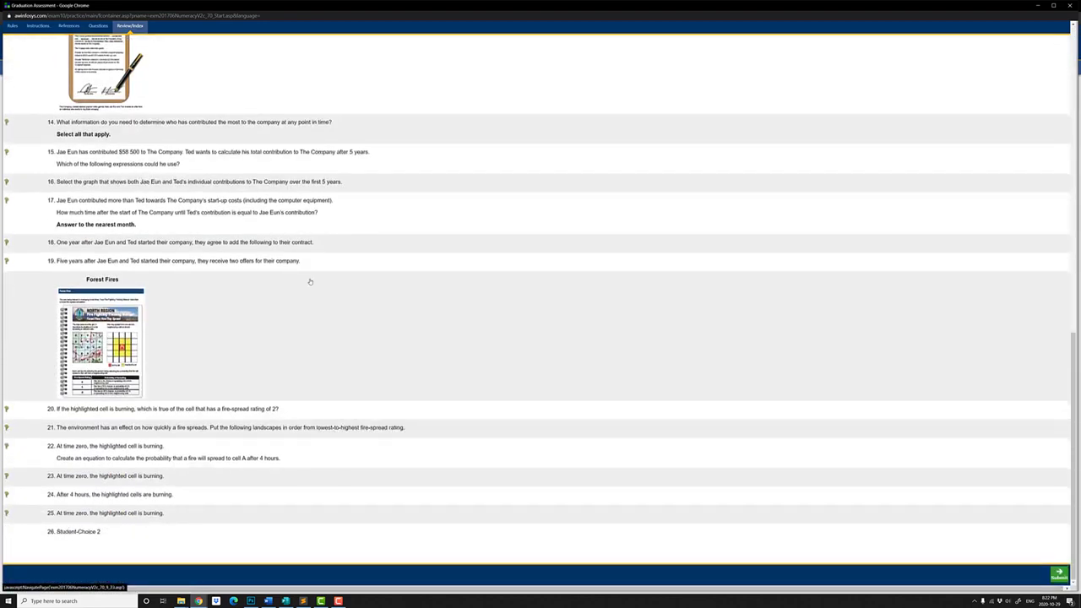
Step: Submit the assessment and confirm with 'Yes: Submit The Assessment'
click(1058, 575)
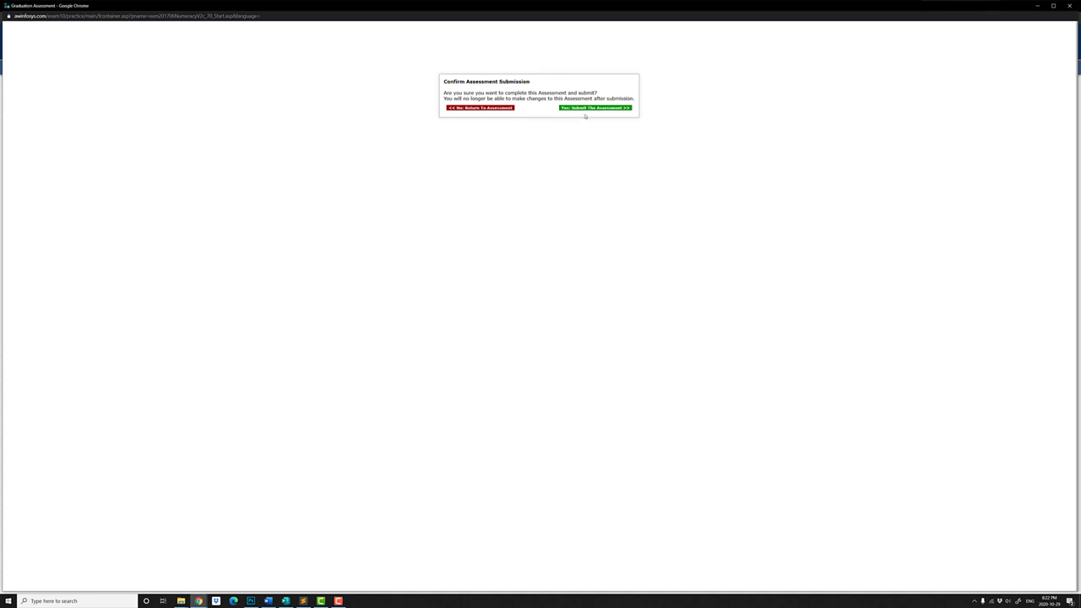
click(588, 108)
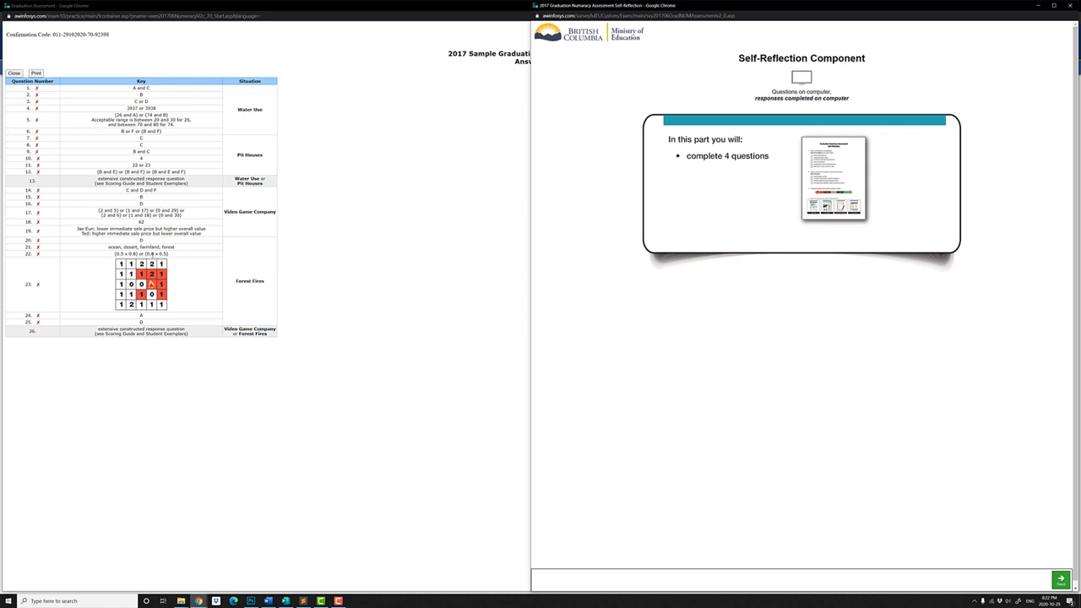
Step: Maximize the Self-Reflection window and advance to its thank-you page
key(super+Up)
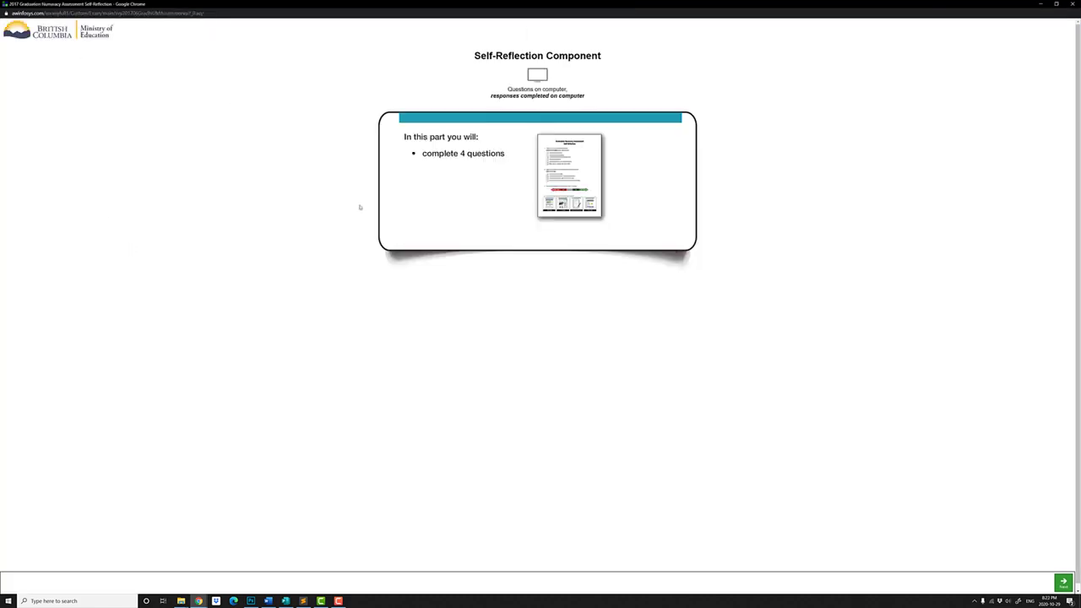
click(1063, 583)
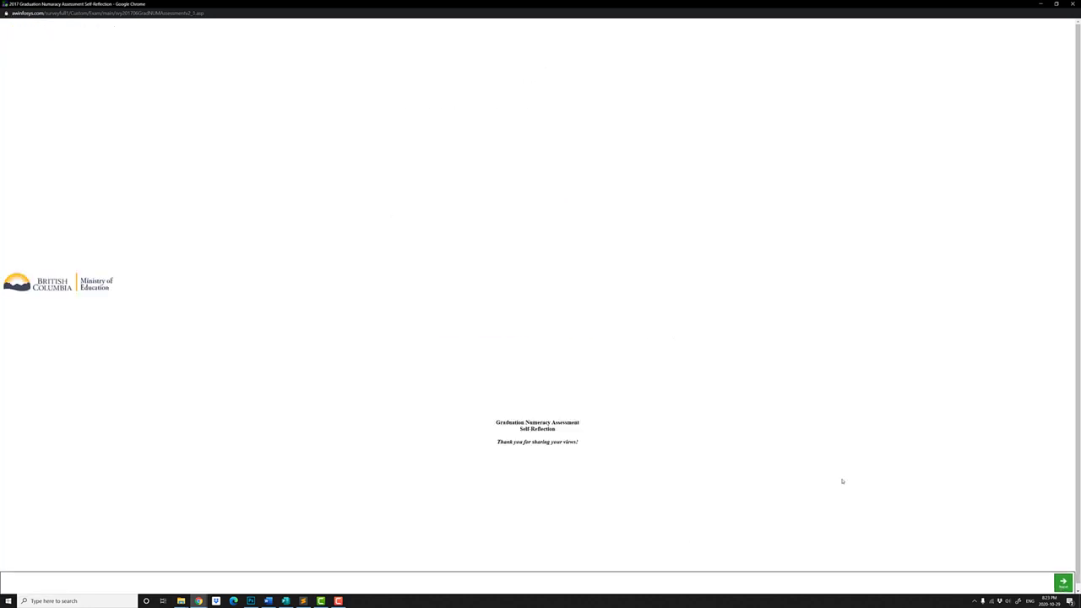